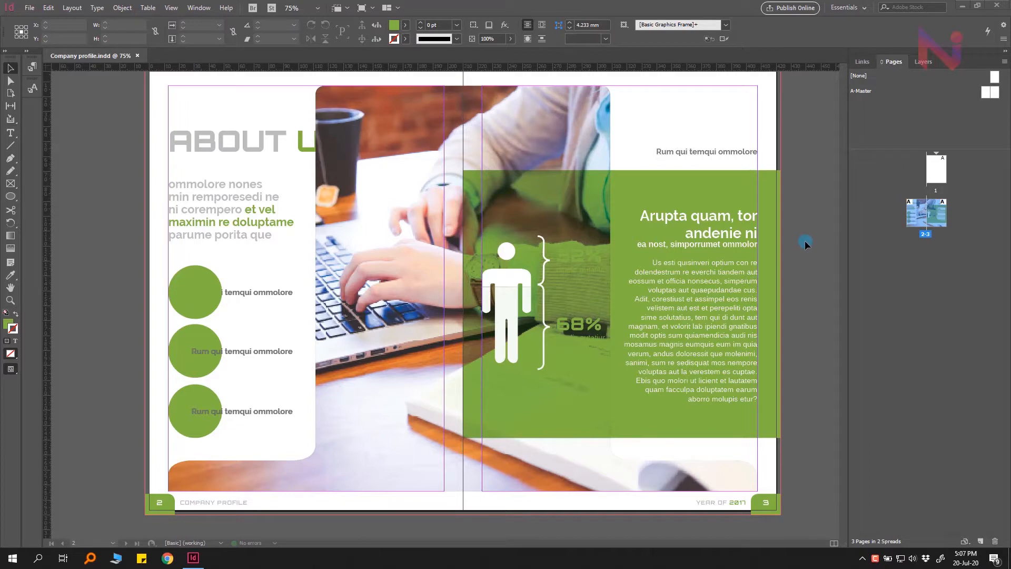
# - Display the list of layers in the company profile document
pyautogui.click(925, 61)
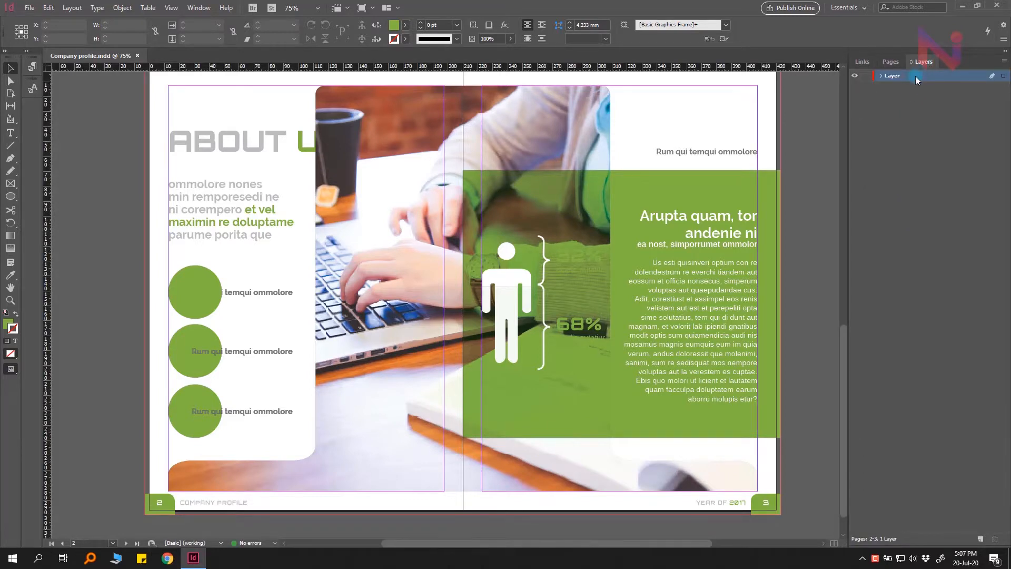
pyautogui.click(199, 8)
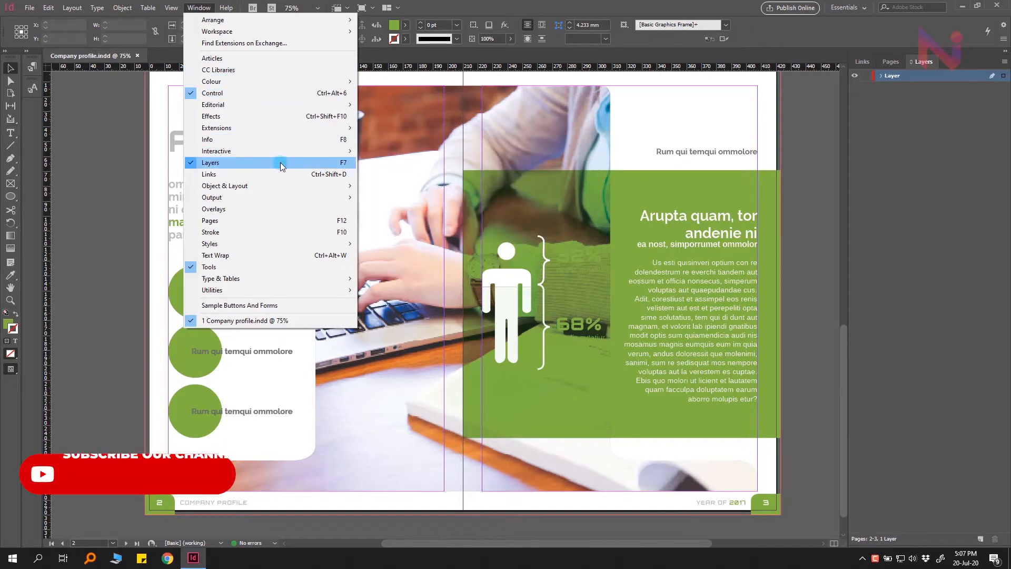
pyautogui.click(899, 95)
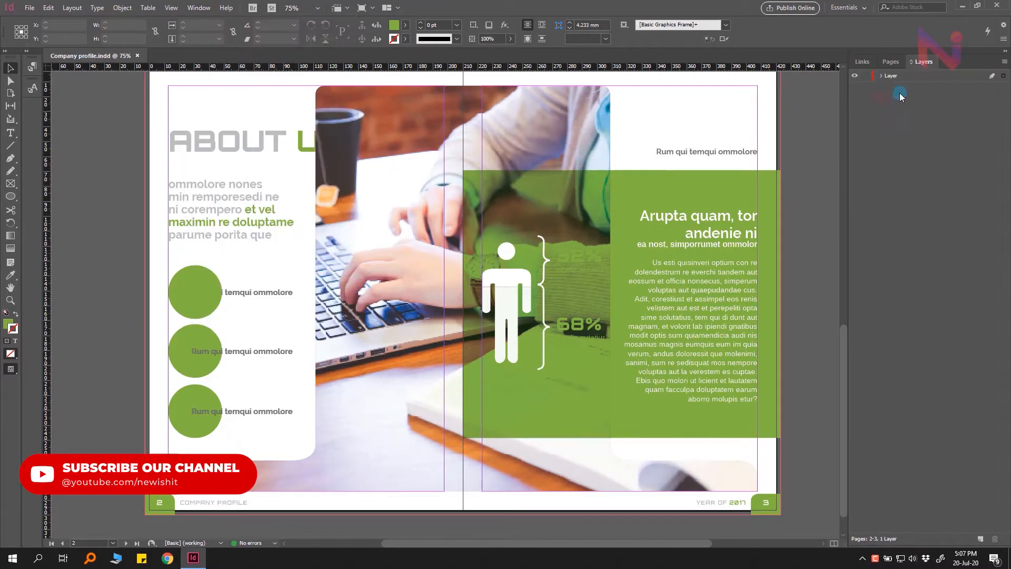
pyautogui.click(293, 227)
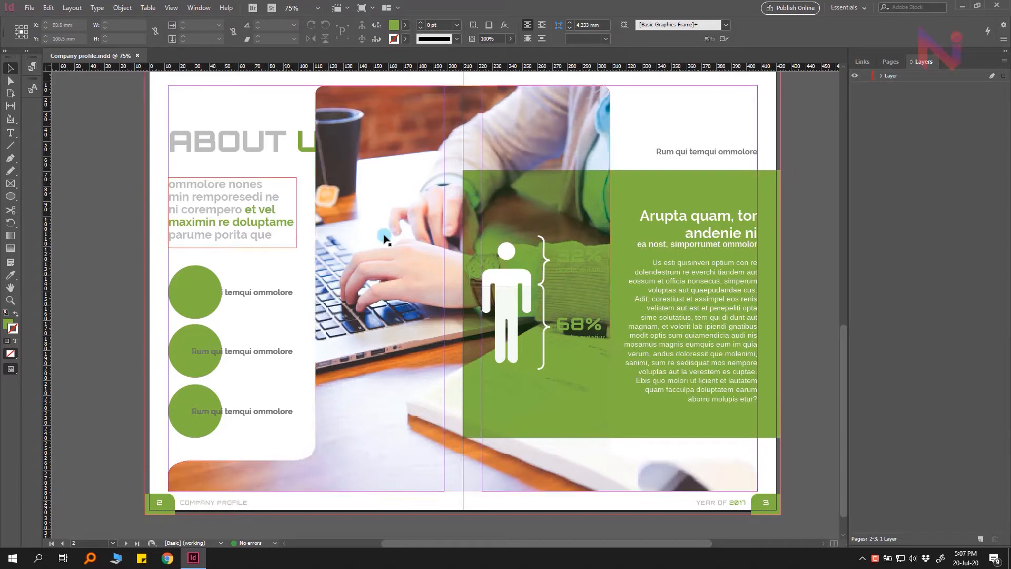
# - Expand the layer's object list and select the topmost circle, then the "ommolore nones" text frame on page 2
pyautogui.click(881, 76)
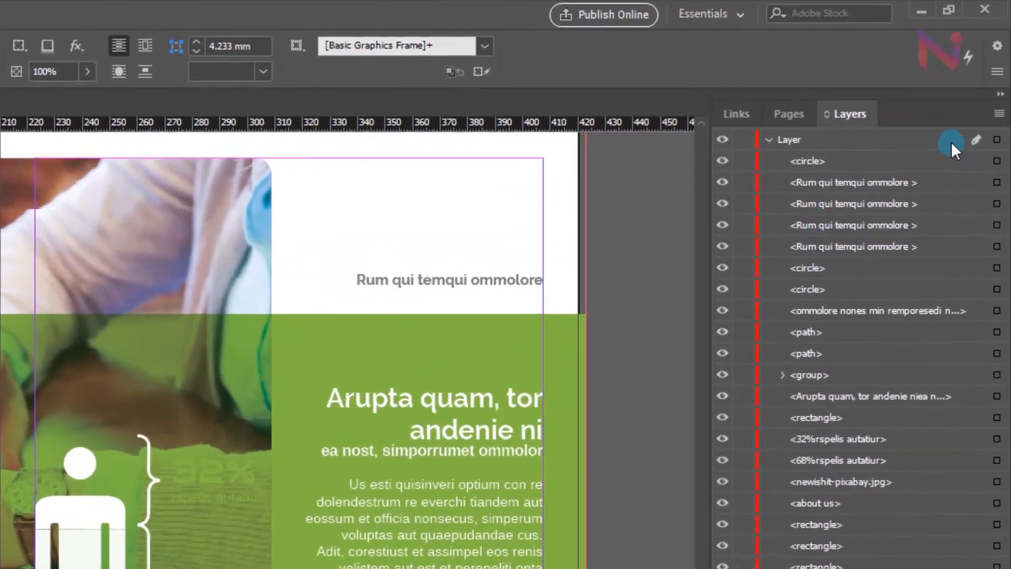
pyautogui.click(996, 160)
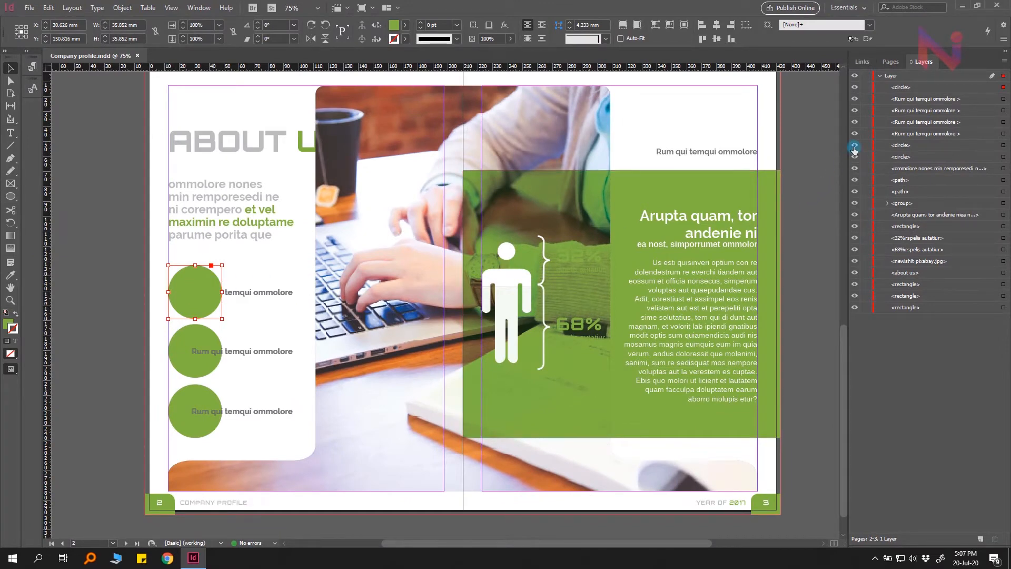
pyautogui.click(237, 209)
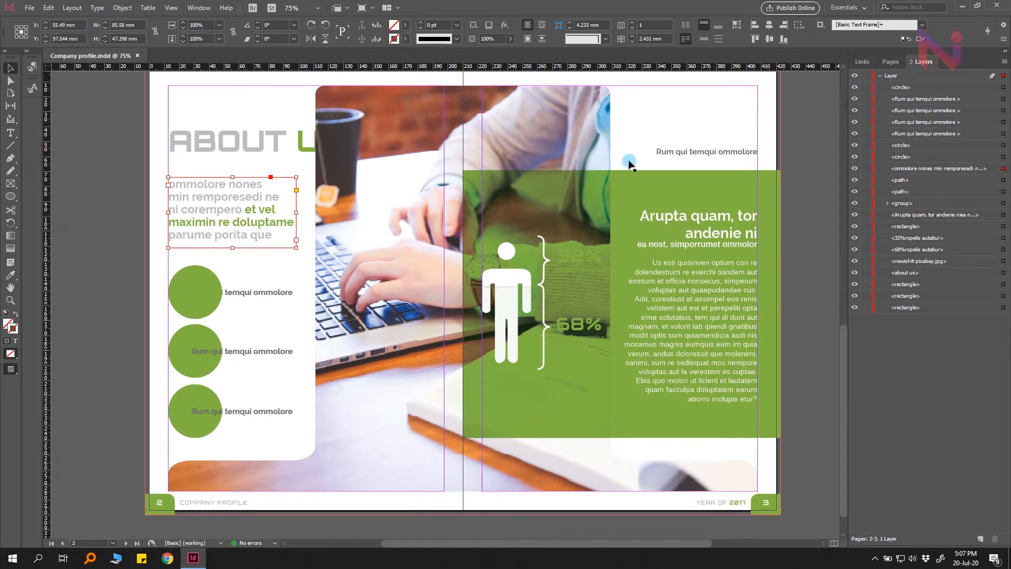
# - Hide the first circle in the layer's object list and show it again
pyautogui.click(855, 88)
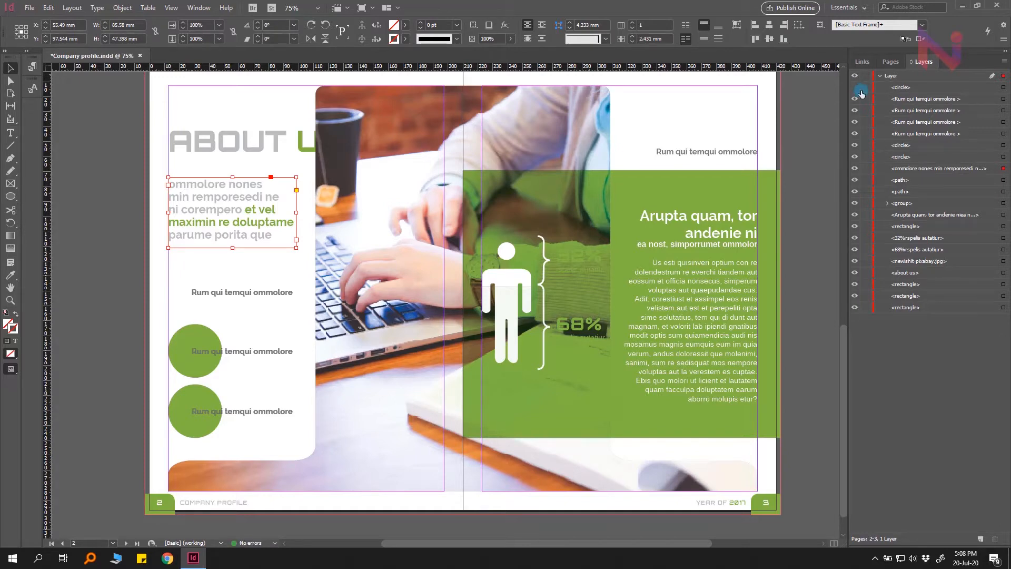
pyautogui.click(812, 109)
pyautogui.click(854, 87)
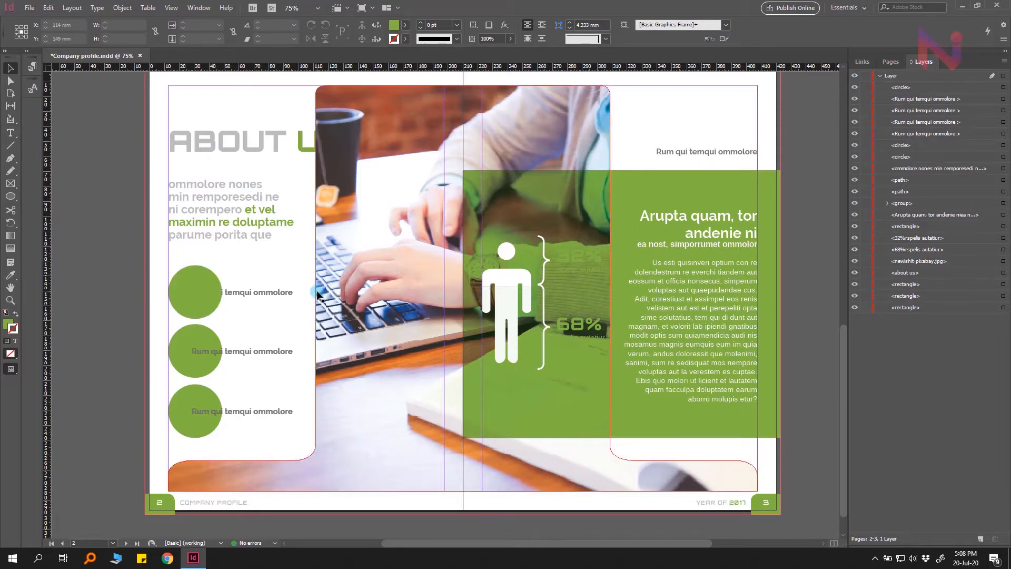
# - Select the uppermost green circle on page 2 and lock it
pyautogui.click(246, 299)
pyautogui.click(191, 300)
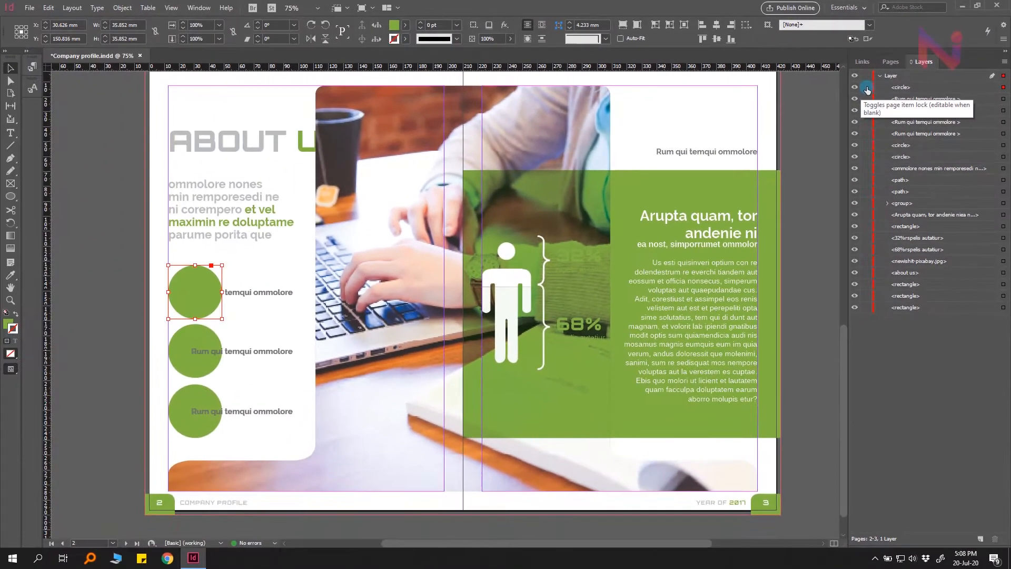
pyautogui.click(866, 88)
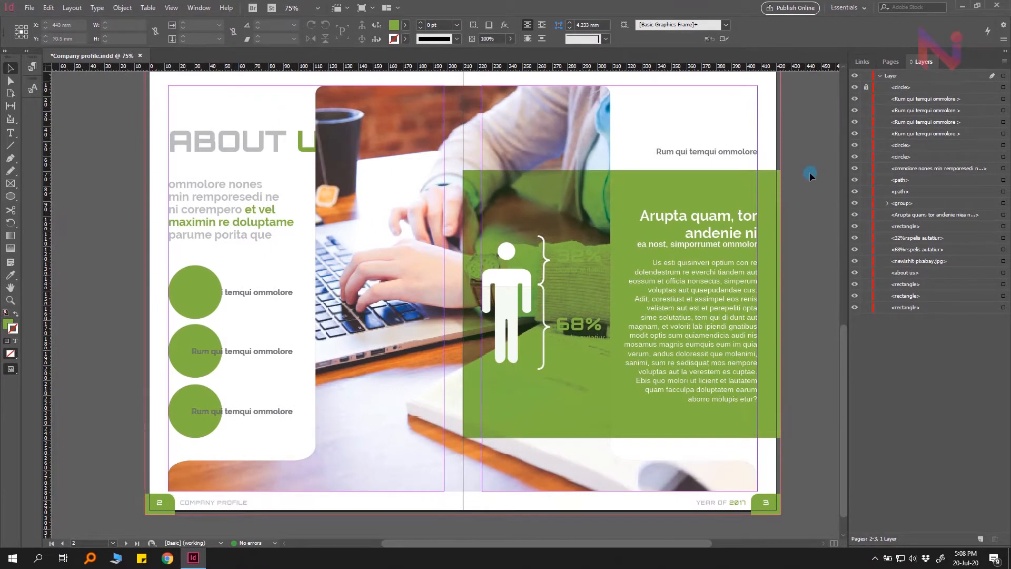
# - Show the frame edges and unlock the uppermost green circle on page 2, selecting it to test the unlock
pyautogui.hotkey('ctrl', 'h')
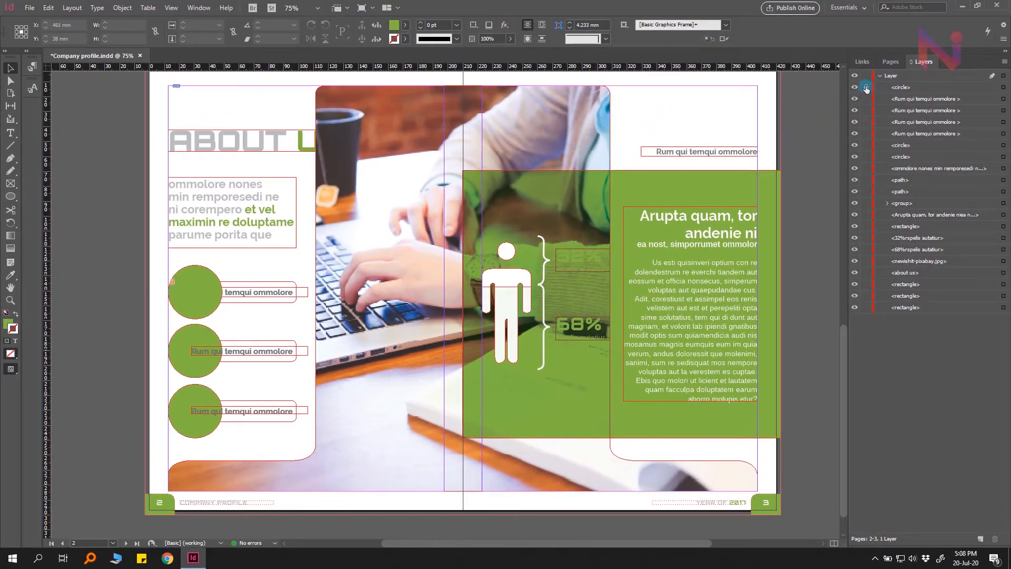
pyautogui.click(866, 88)
pyautogui.click(172, 293)
pyautogui.click(173, 285)
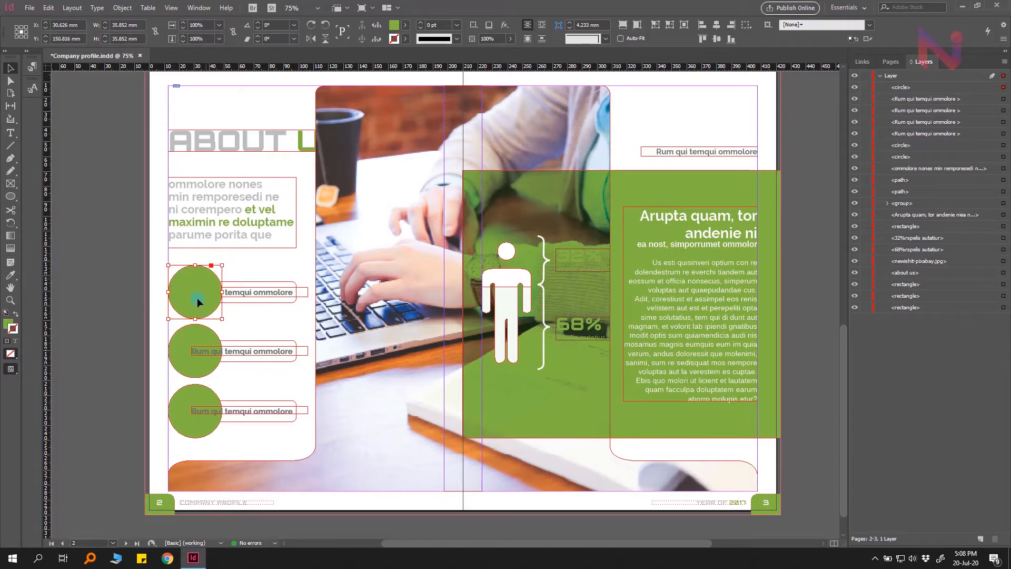
pyautogui.click(792, 241)
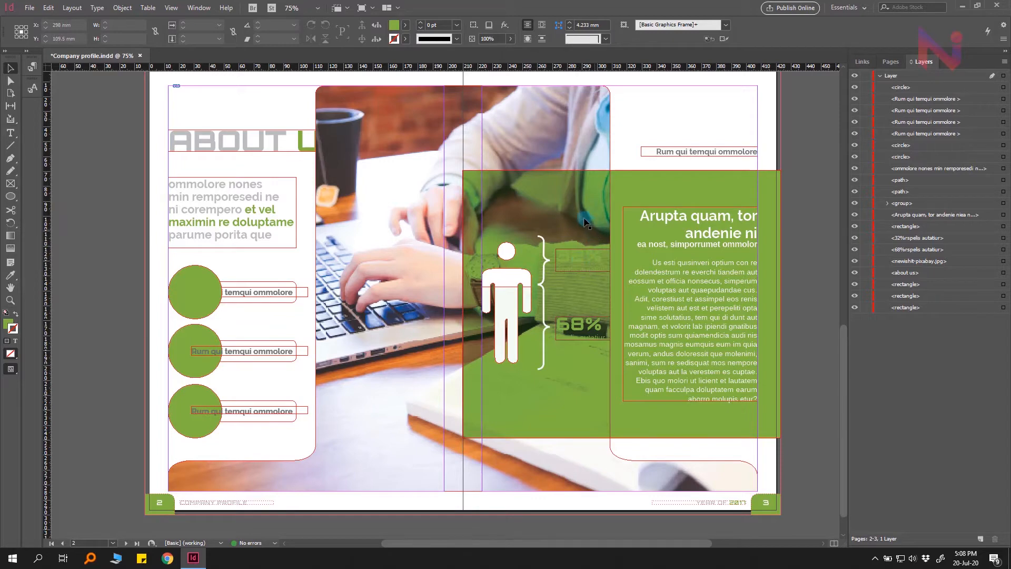
# - Lock the large green rectangle on page 3 to select the 32% text frame beneath it, and undo the lock
pyautogui.click(579, 268)
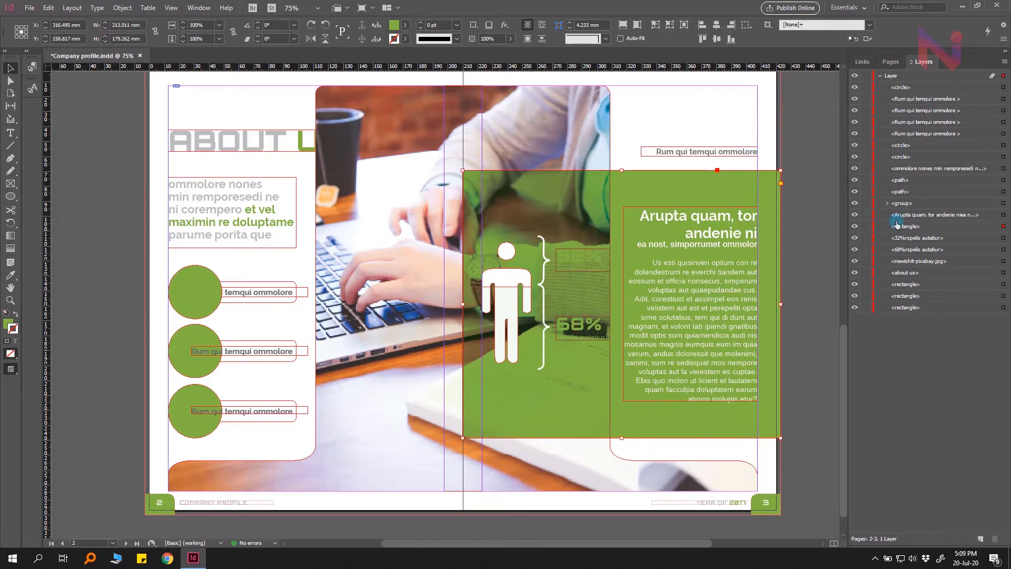
pyautogui.click(866, 226)
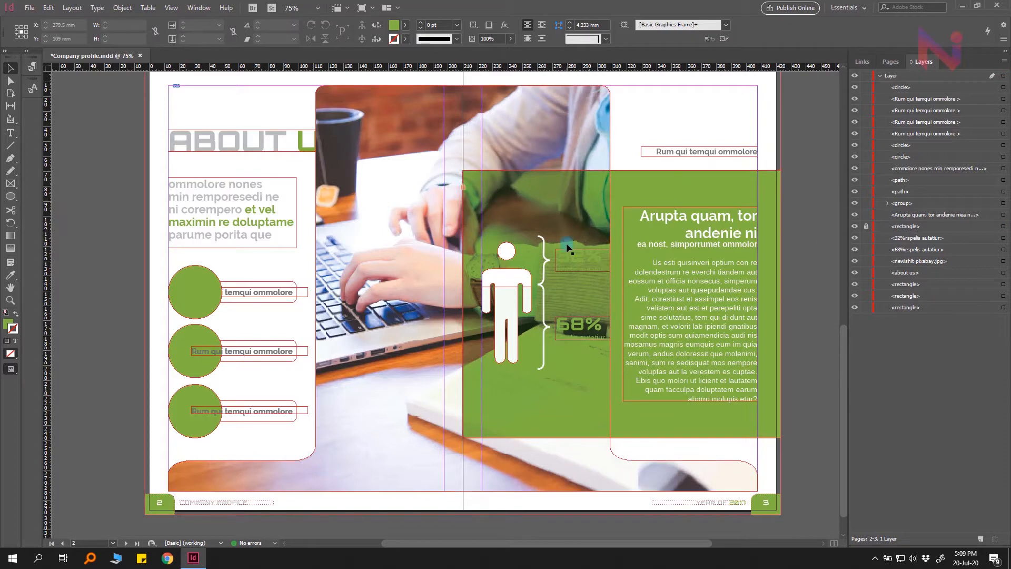
pyautogui.click(586, 260)
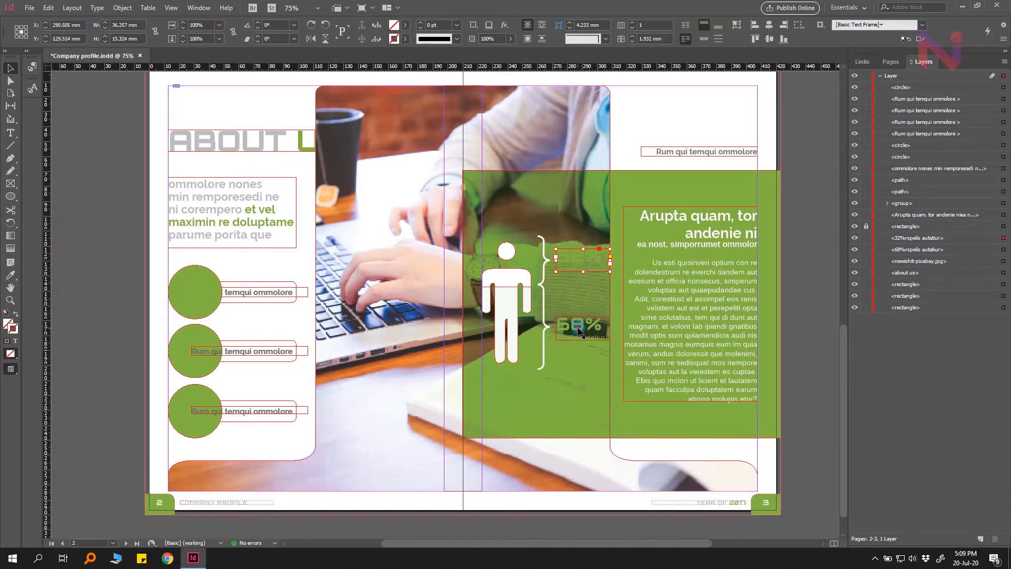
pyautogui.hotkey('ctrl', 'z')
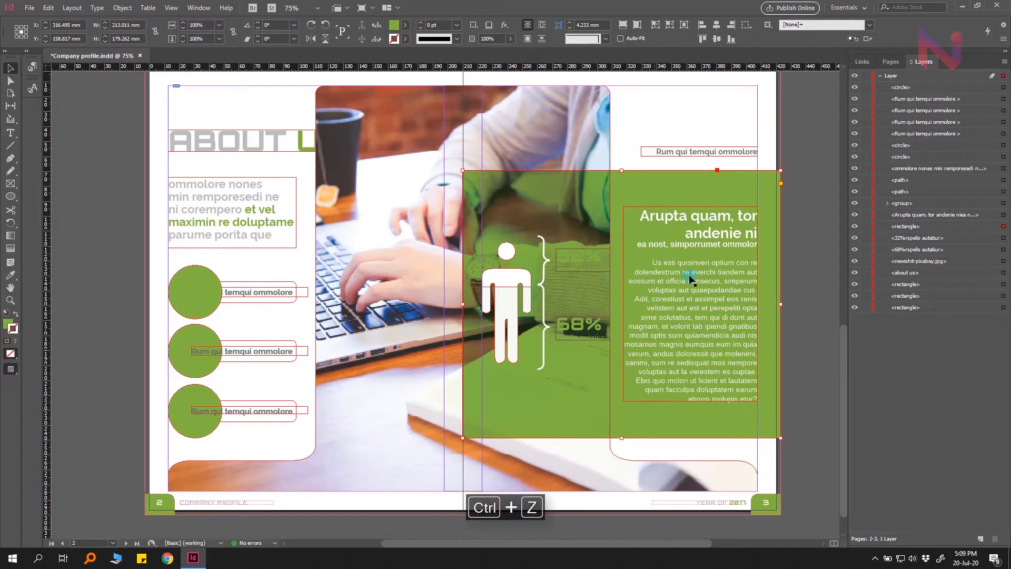
pyautogui.click(790, 268)
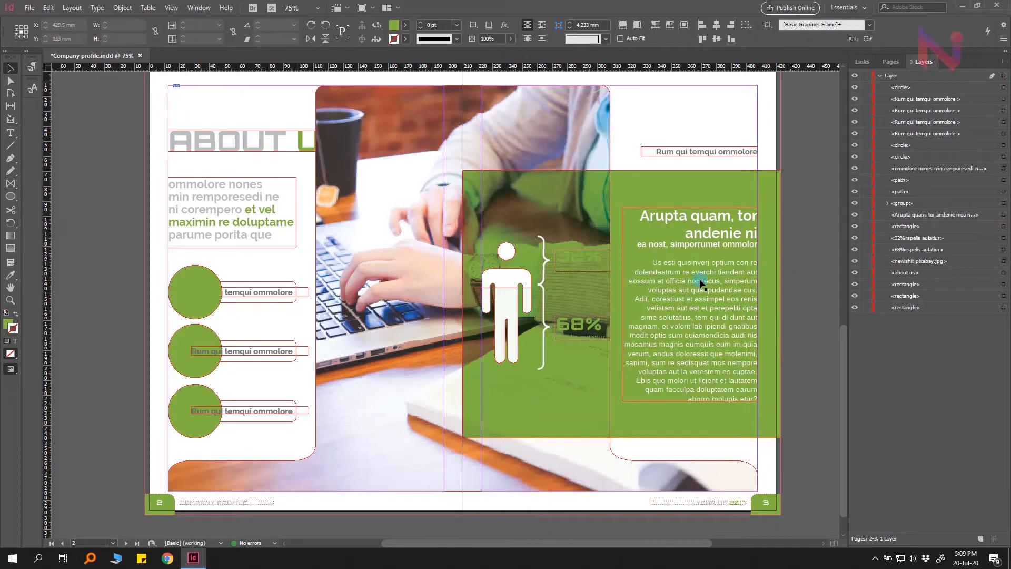
# - Select the 32% text frame beneath the unlocked green rectangle by selecting through the overlapping objects
pyautogui.keyDown('ctrl'); pyautogui.click(581, 282); pyautogui.keyUp('ctrl')
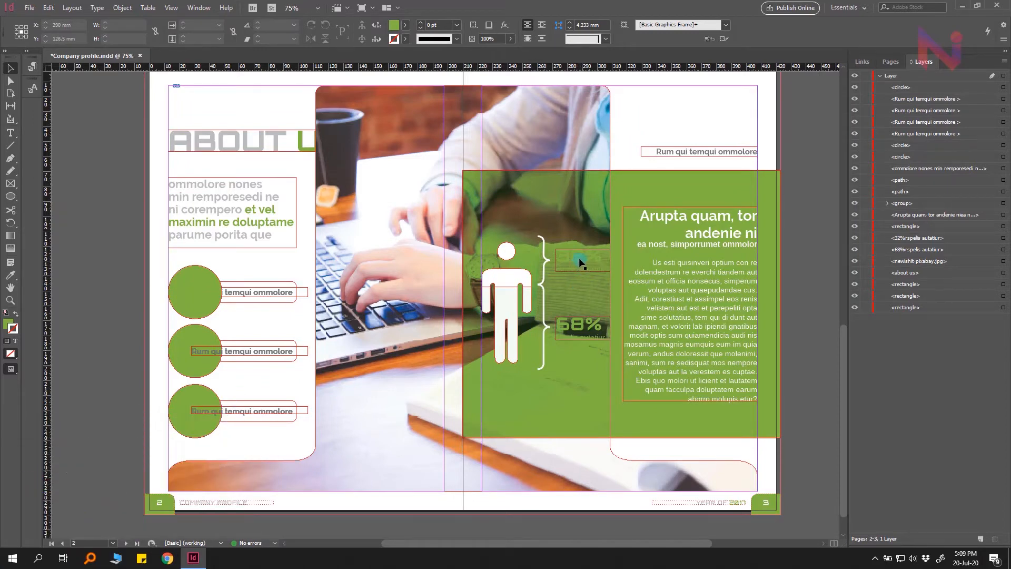
pyautogui.click(583, 260)
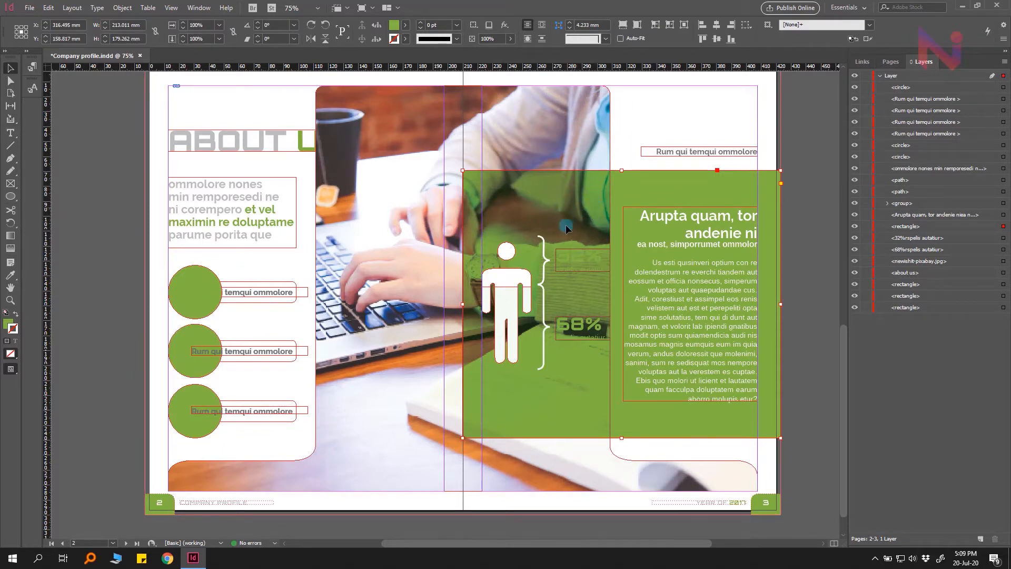
pyautogui.click(583, 257)
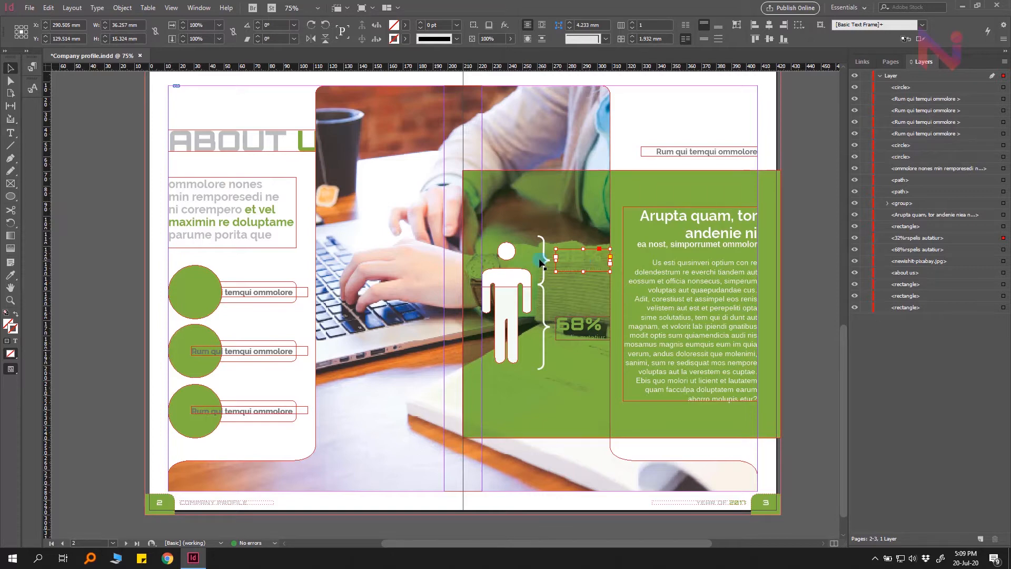
# - Bring the 32% text frame to the front of the stack and undo the change
pyautogui.click(122, 8)
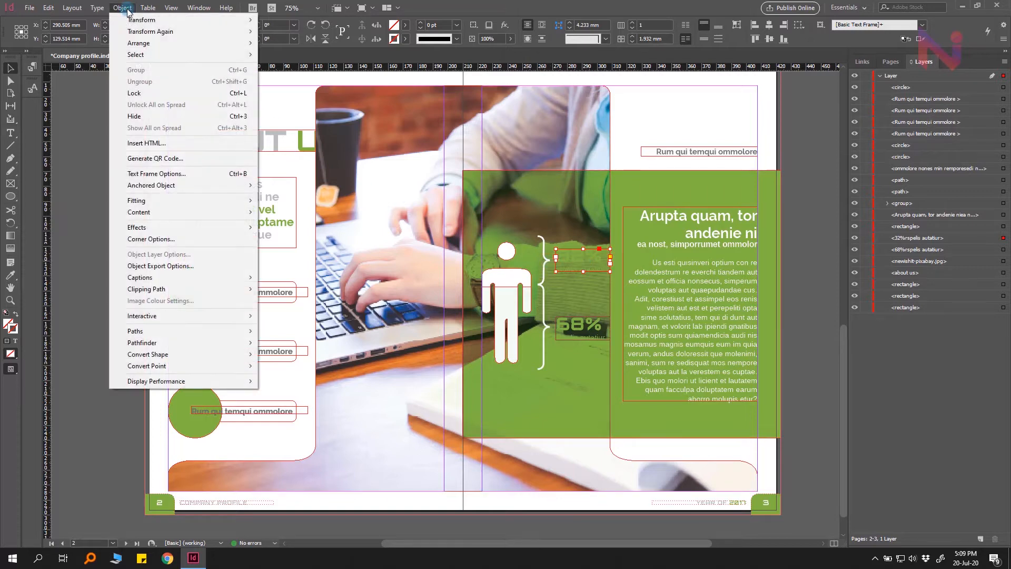
pyautogui.moveTo(139, 43)
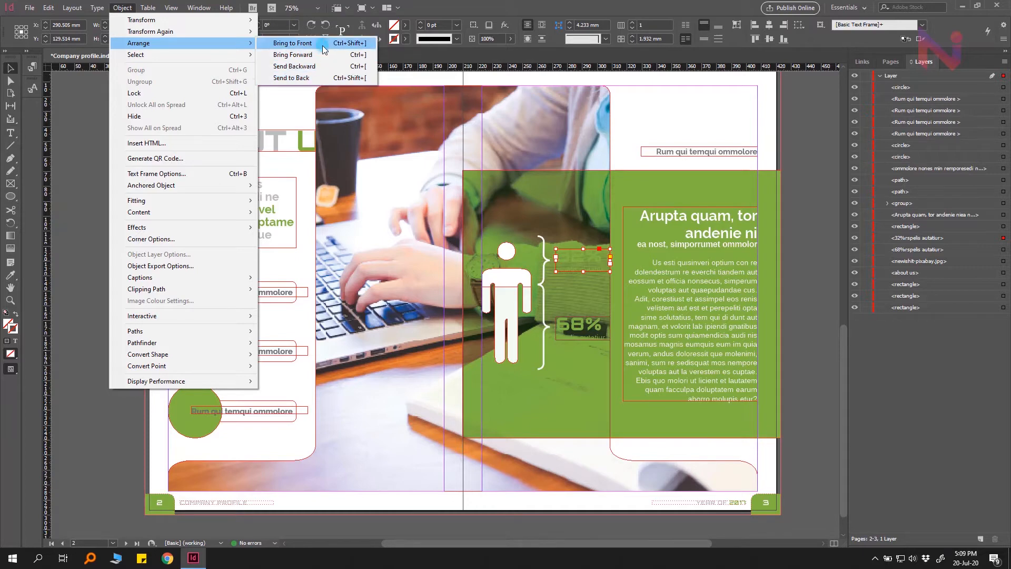
pyautogui.click(323, 43)
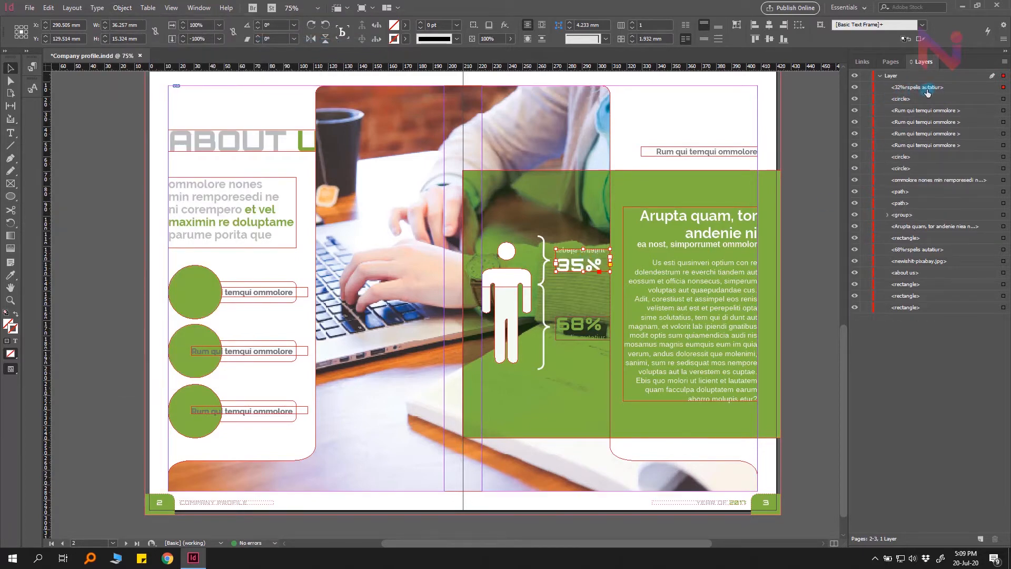
pyautogui.hotkey('ctrl', 'z')
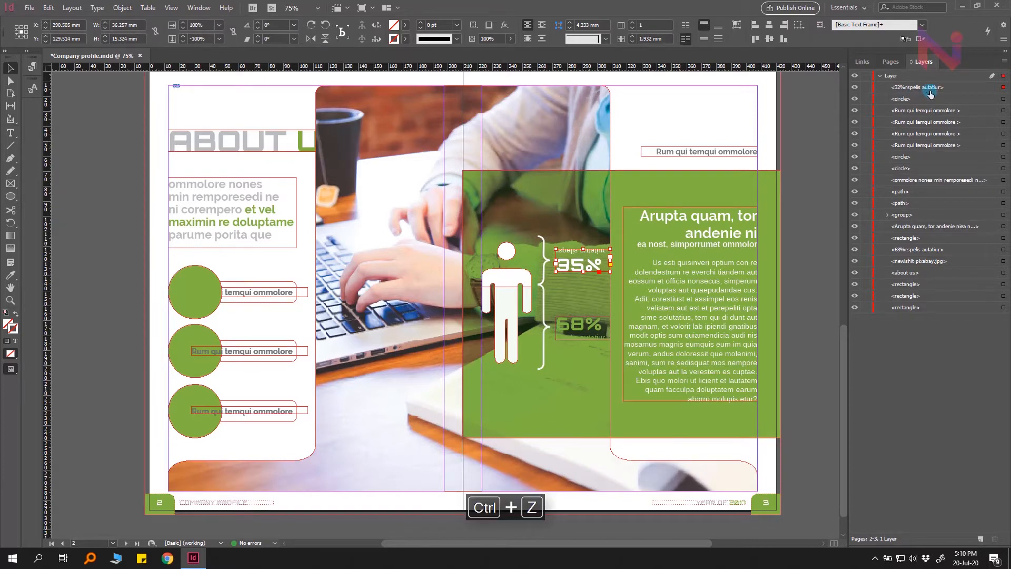
# - Bring the 32% text frame forward two levels, above the green rectangle and the "Arupta quam" text frame
pyautogui.click(122, 7)
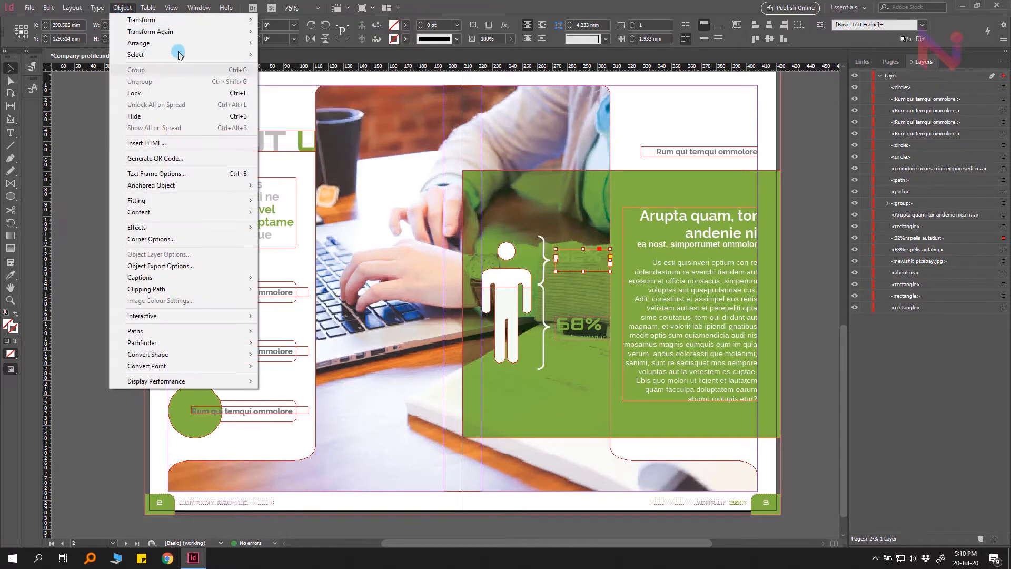
pyautogui.click(298, 55)
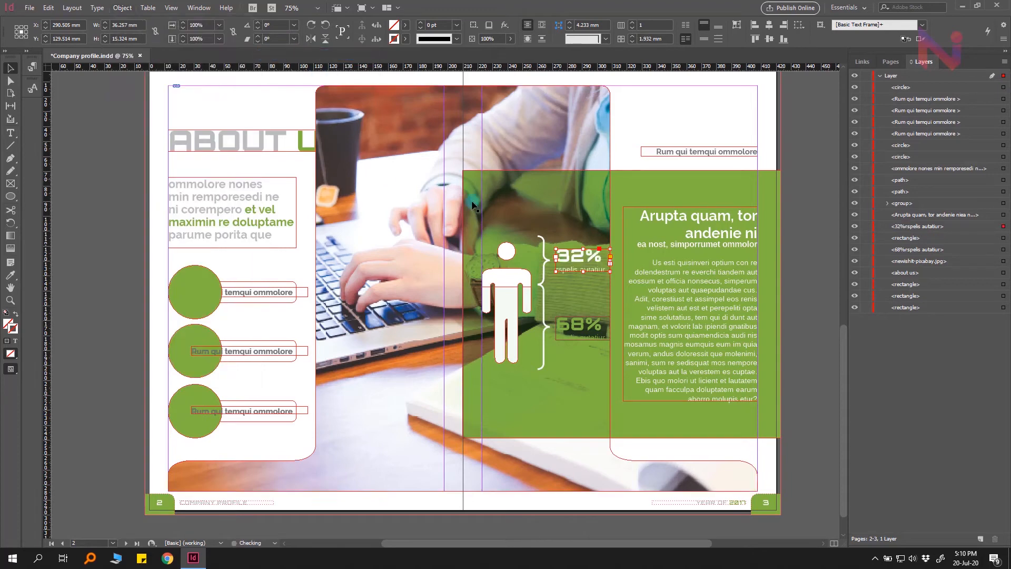
pyautogui.click(123, 7)
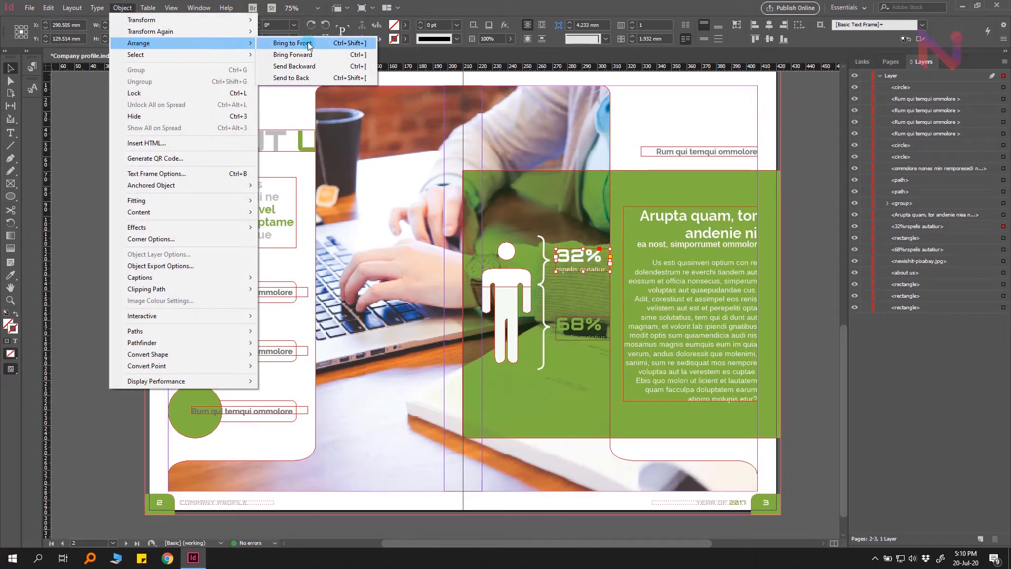
pyautogui.click(322, 54)
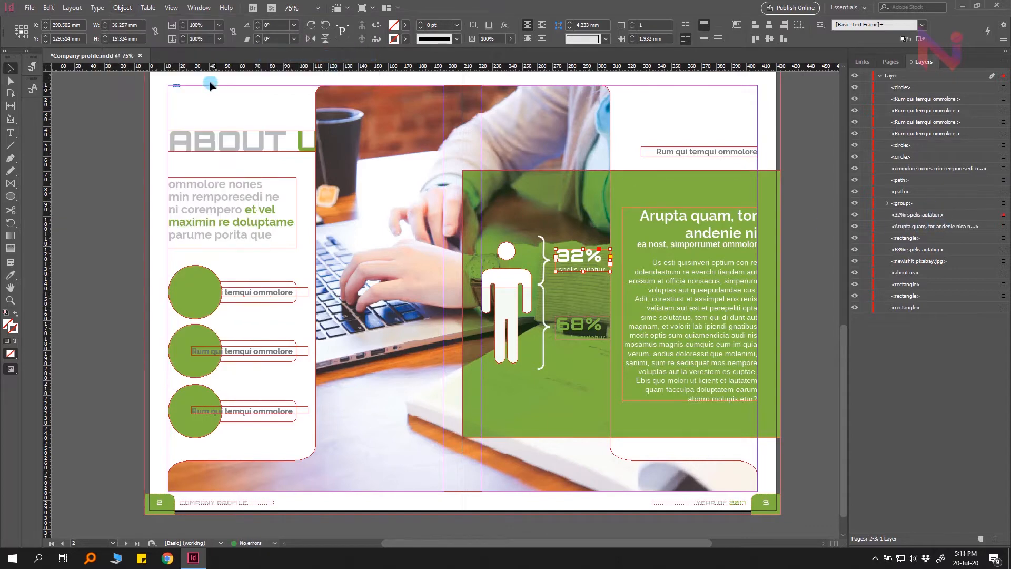
# - Send the 32% text frame backward one level at a time until it sits behind the green rectangle
pyautogui.click(125, 7)
pyautogui.moveTo(158, 43)
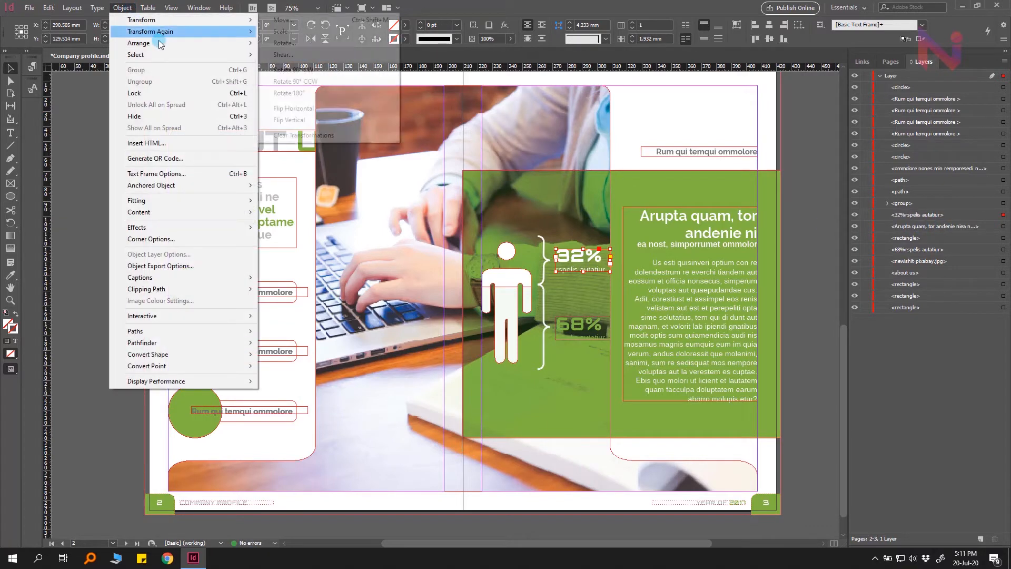
pyautogui.click(295, 66)
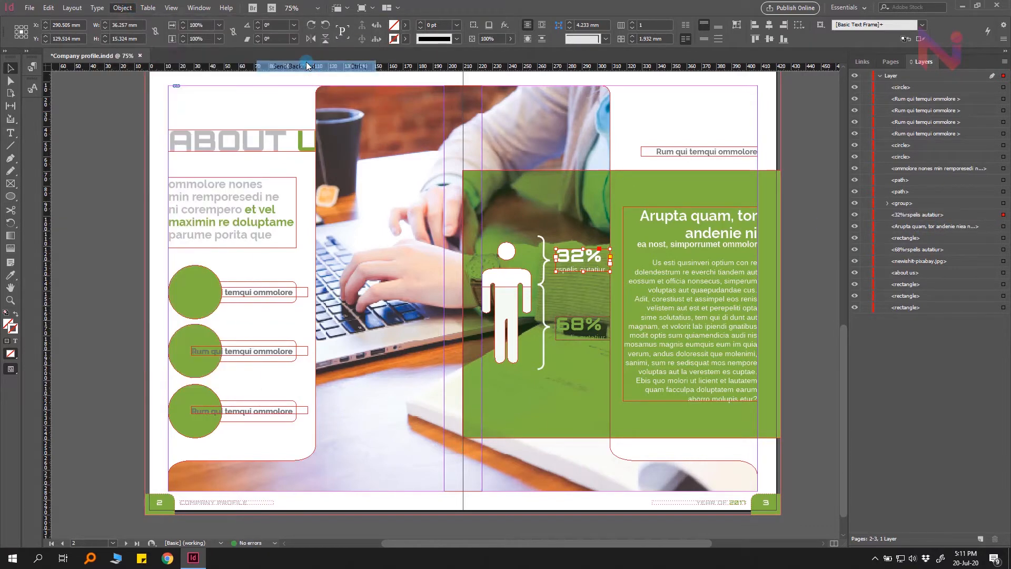
pyautogui.click(123, 8)
pyautogui.moveTo(158, 43)
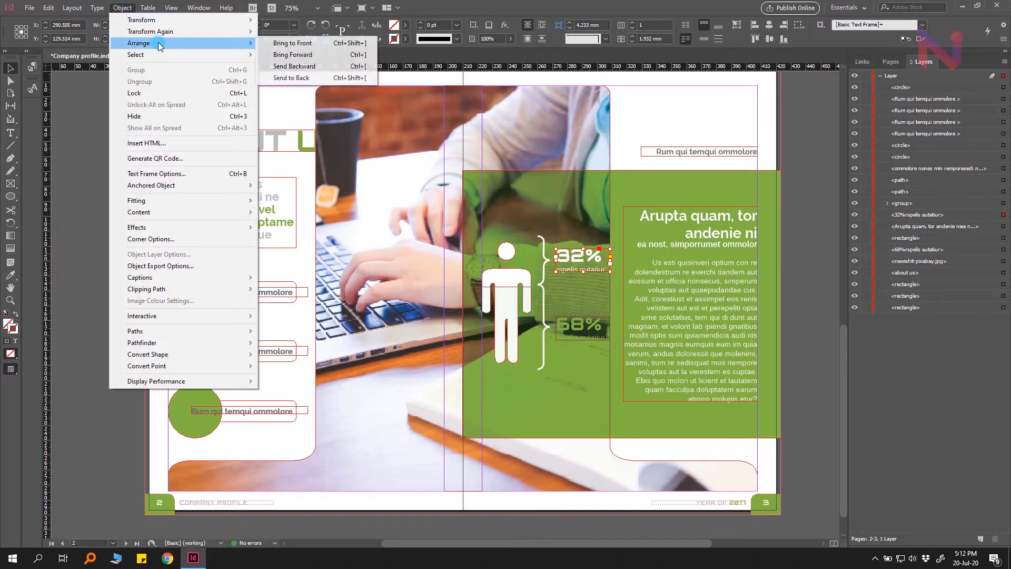
pyautogui.click(299, 67)
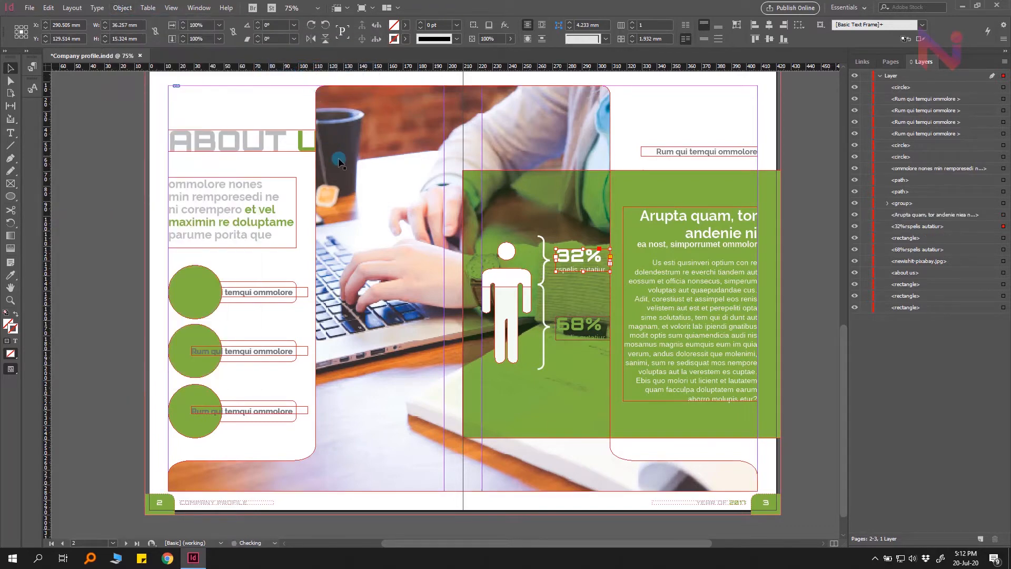
pyautogui.hotkey('ctrl', '[')
# - Send the 32% text frame to the very back of the stacking order
pyautogui.click(121, 8)
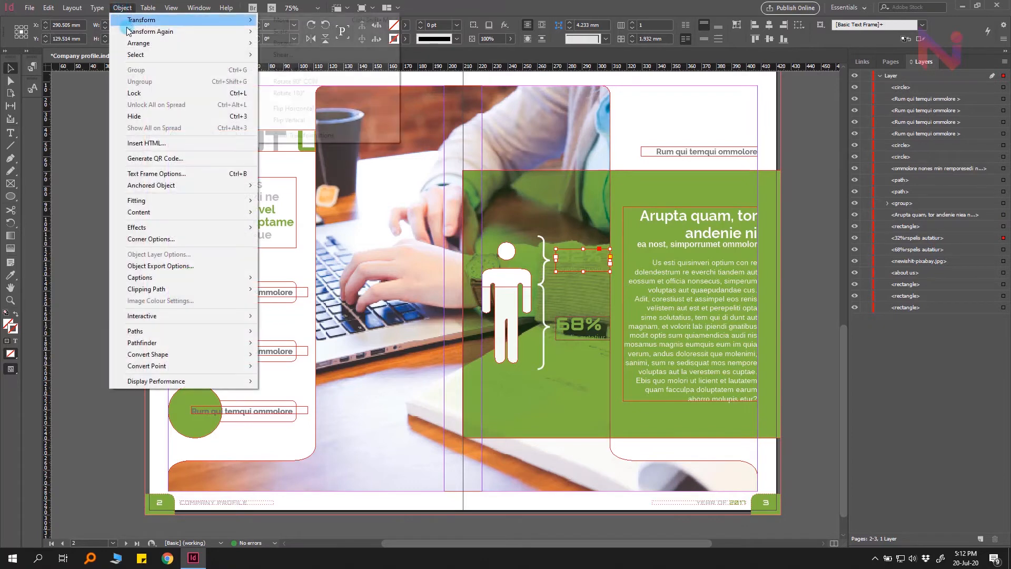
pyautogui.moveTo(158, 43)
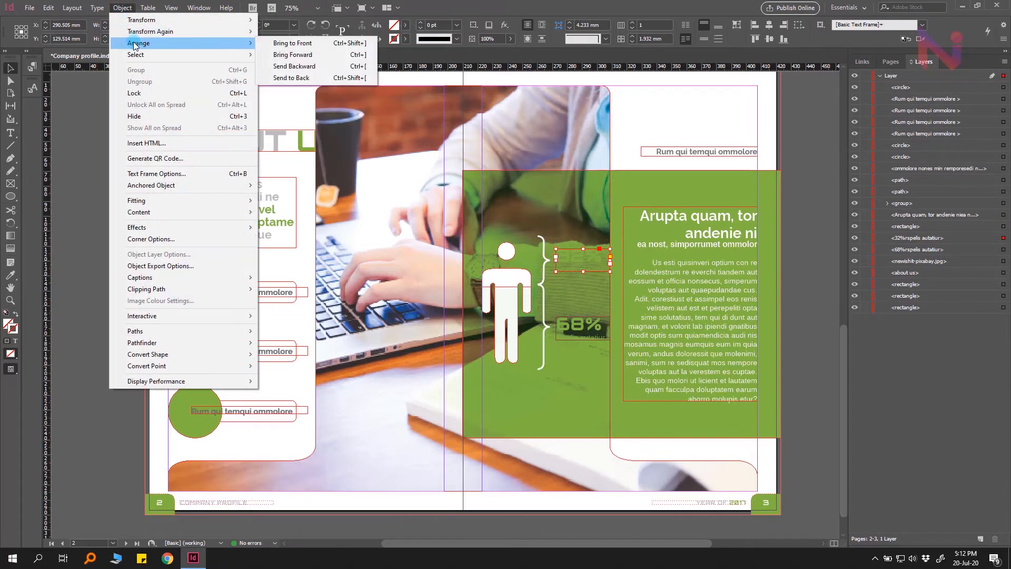
pyautogui.click(332, 78)
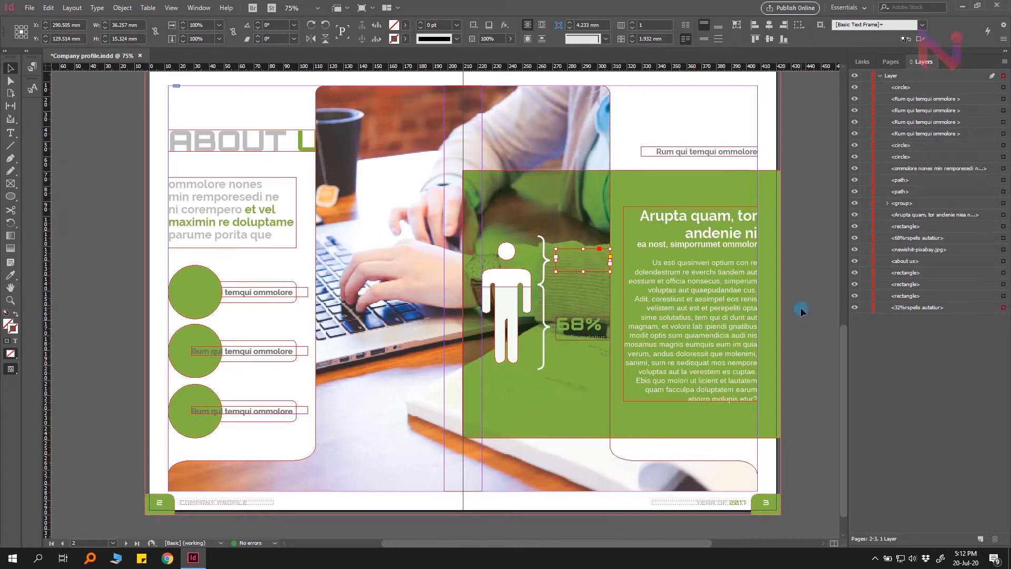
pyautogui.rightClick(610, 262)
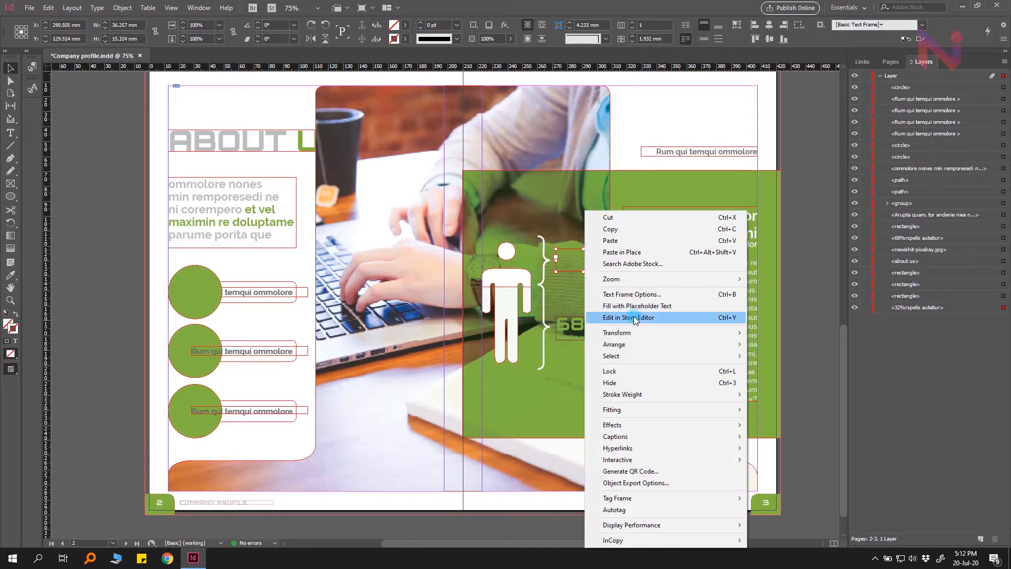
pyautogui.moveTo(641, 344)
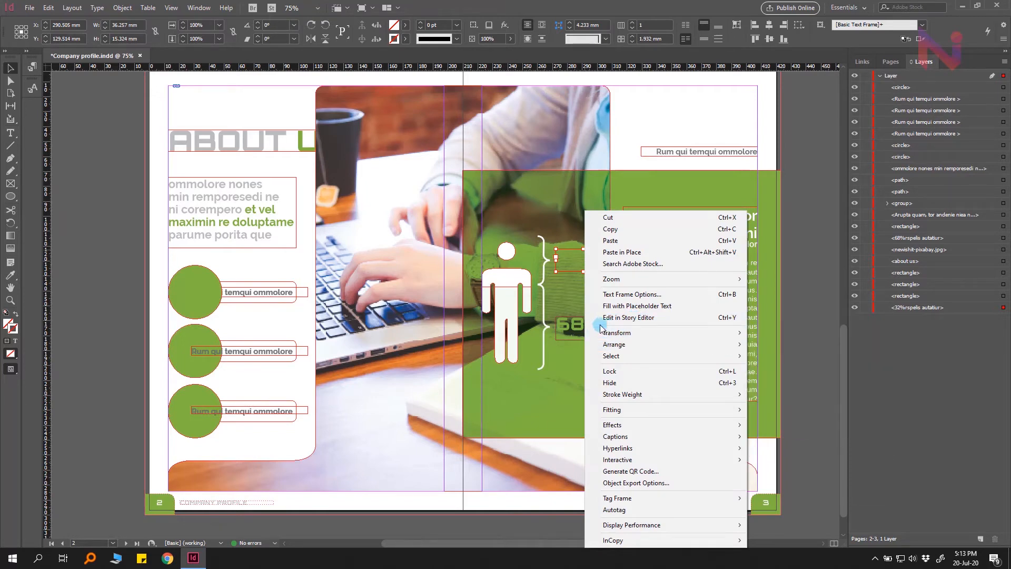
# - Bring the green rectangle forward one level, above the "Arupta quam" text frame, and deselect it
pyautogui.click(628, 176)
pyautogui.rightClick(627, 176)
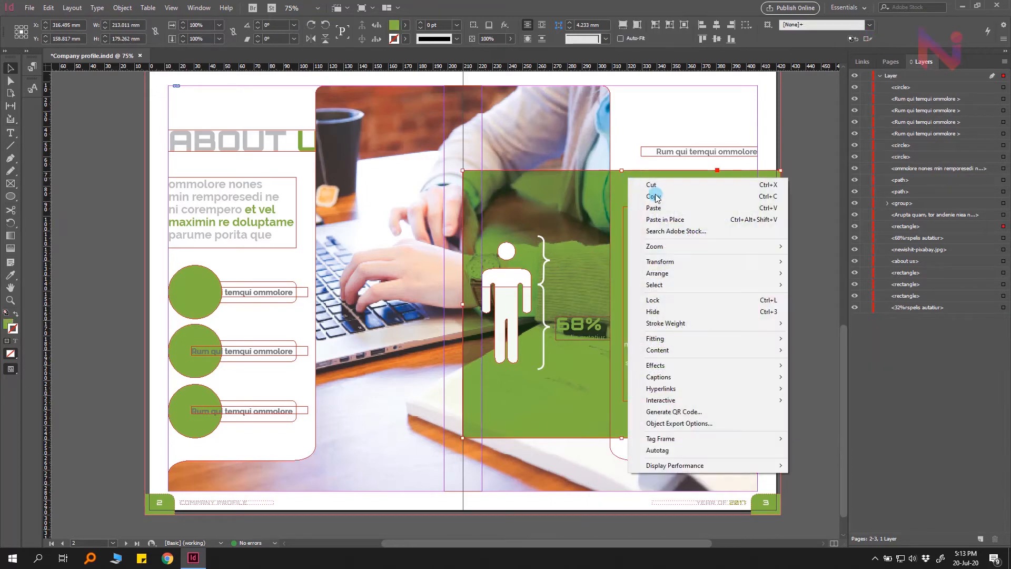
pyautogui.moveTo(695, 273)
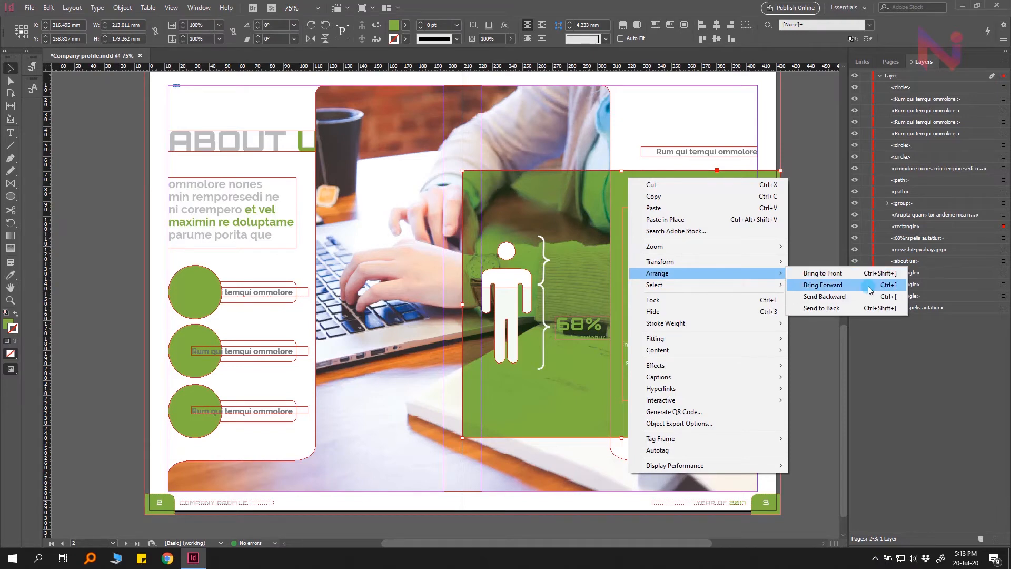
pyautogui.click(886, 296)
pyautogui.hotkey('ctrl', ']')
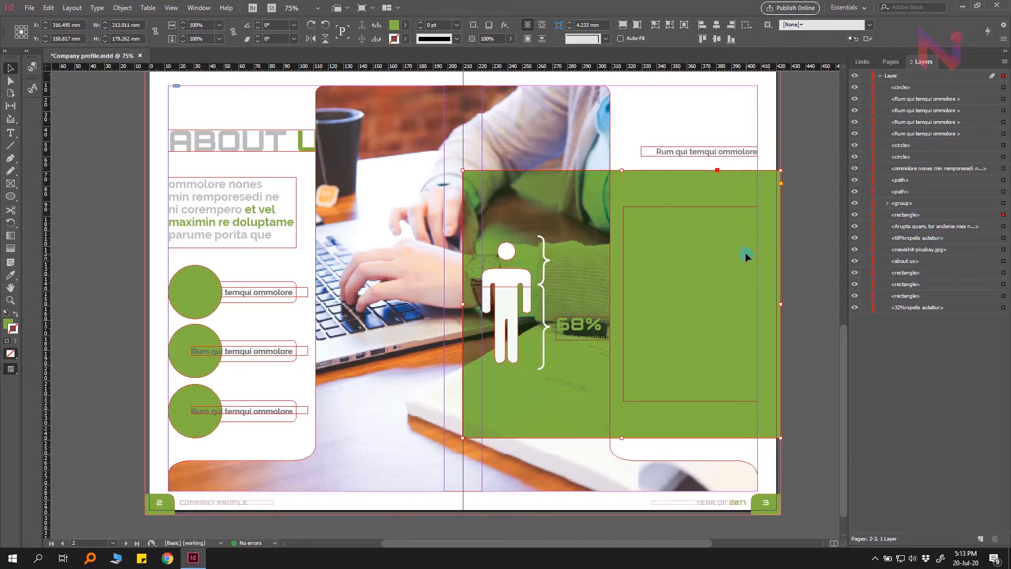
pyautogui.click(803, 262)
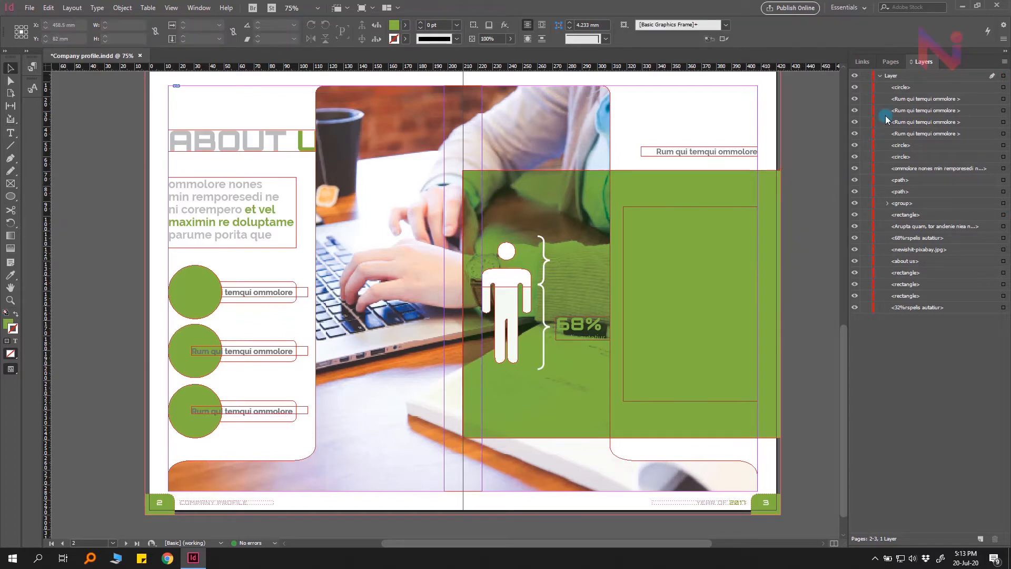
# - Collapse the existing layer's contents and create a new layer named Text with the Light Blue color
pyautogui.click(880, 76)
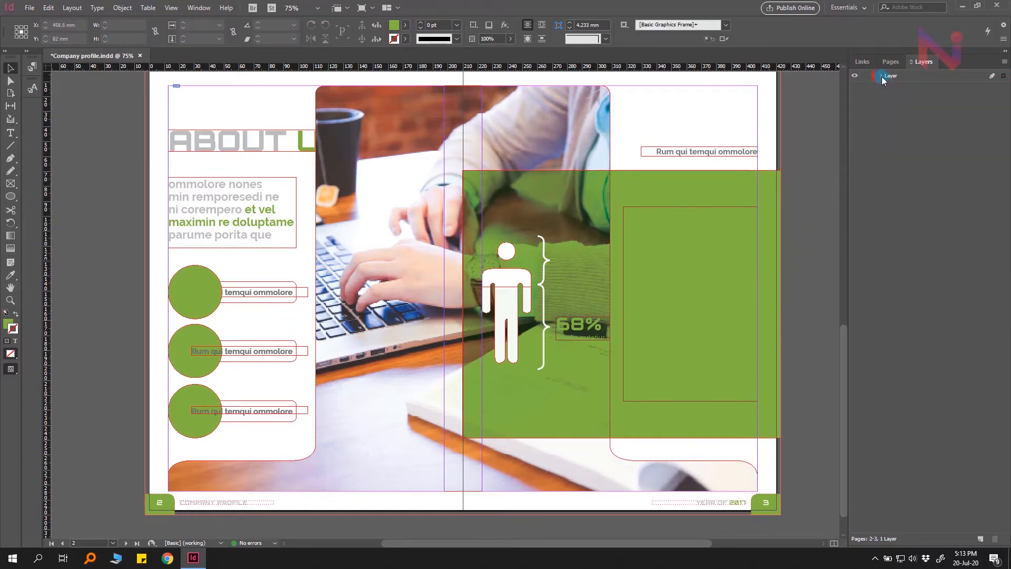
pyautogui.click(1004, 61)
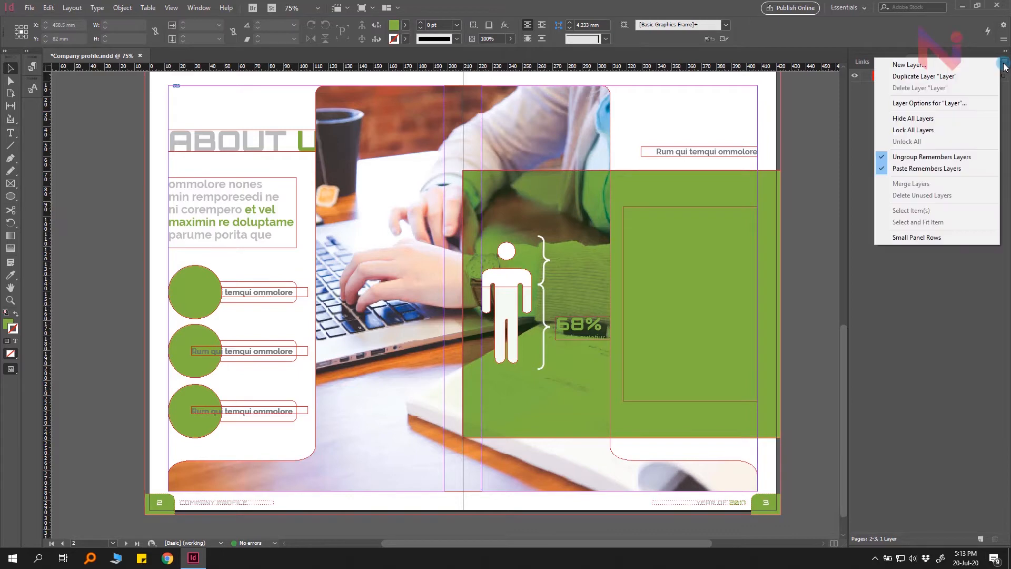
pyautogui.click(909, 65)
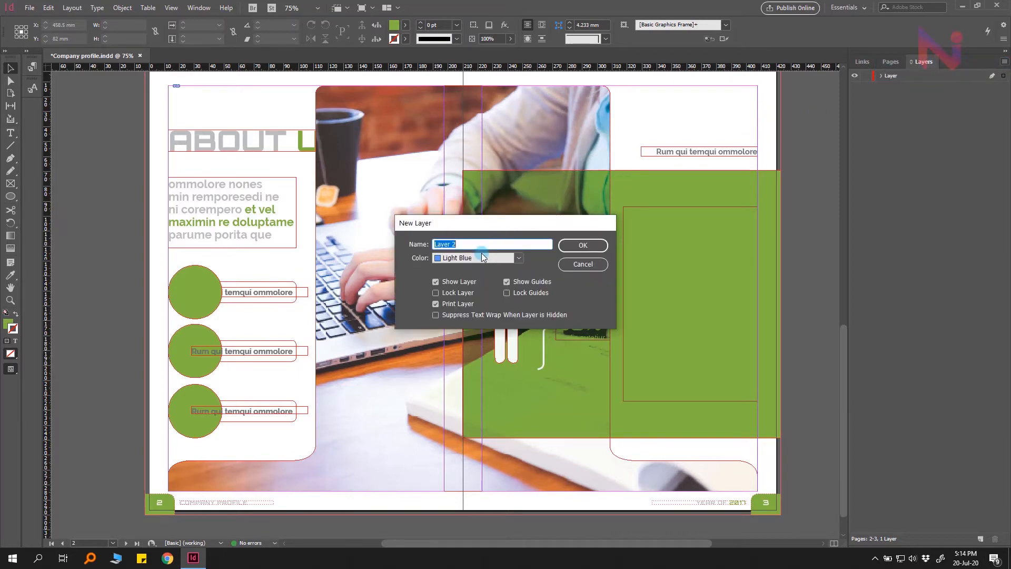
pyautogui.write('Text')
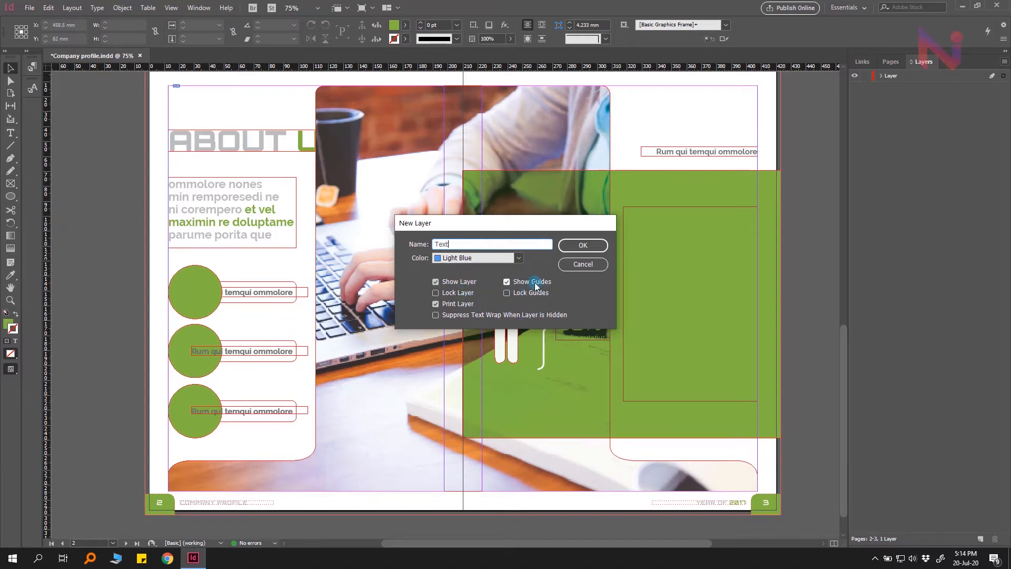
pyautogui.click(584, 245)
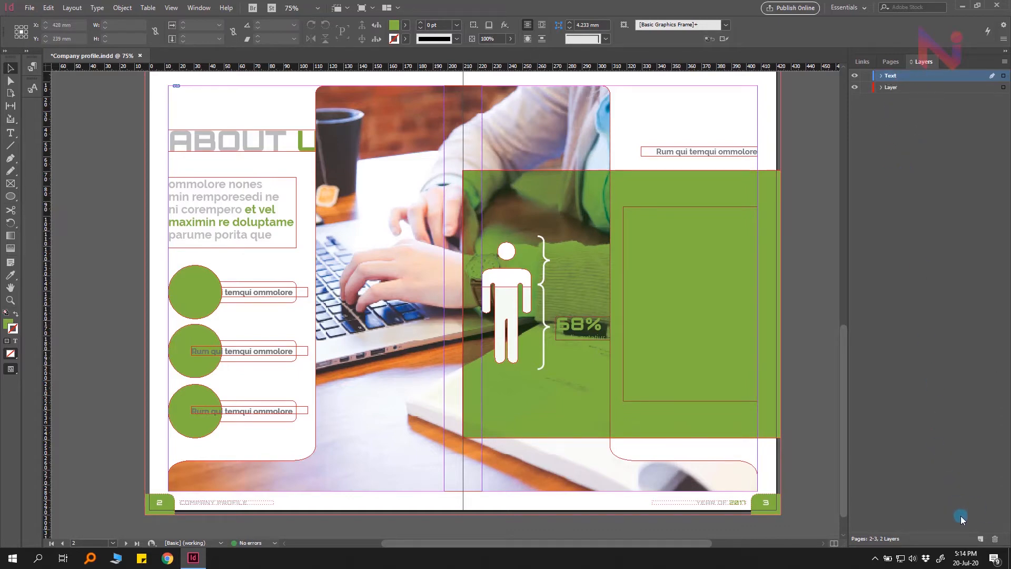
# - Add another layer above Text and name it Image in its layer options
pyautogui.click(981, 539)
pyautogui.doubleClick(924, 77)
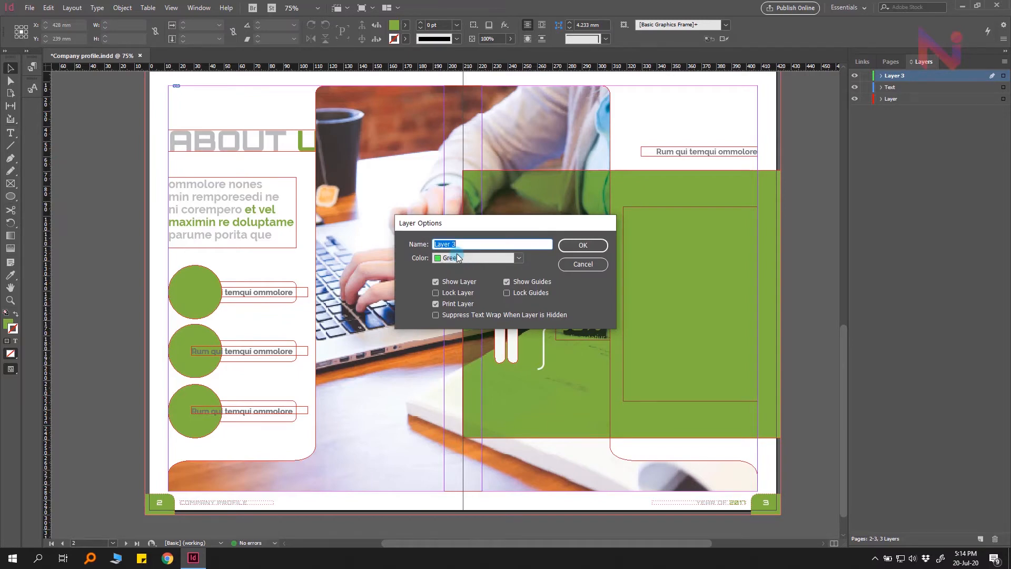
pyautogui.write('Image')
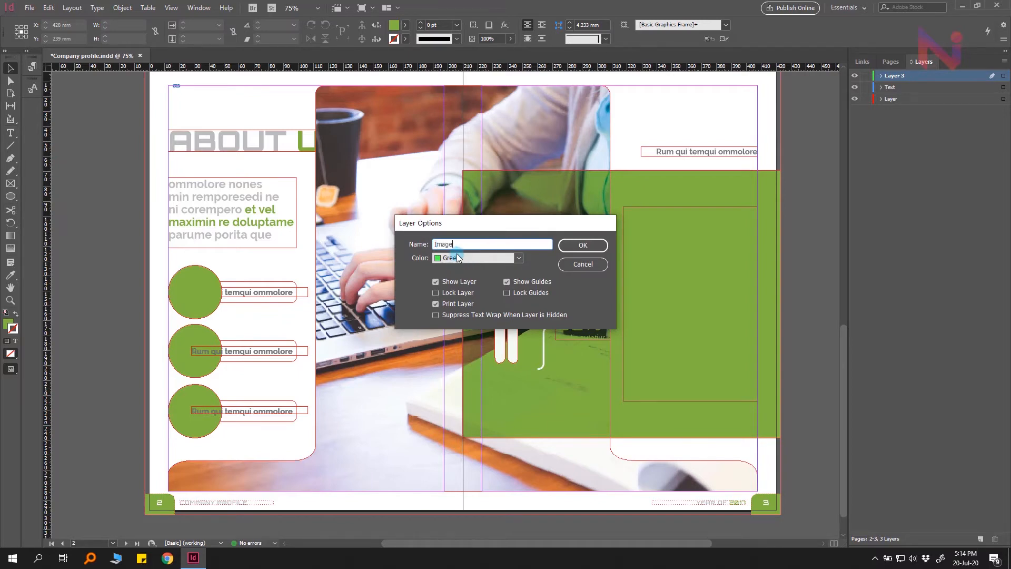
pyautogui.click(587, 246)
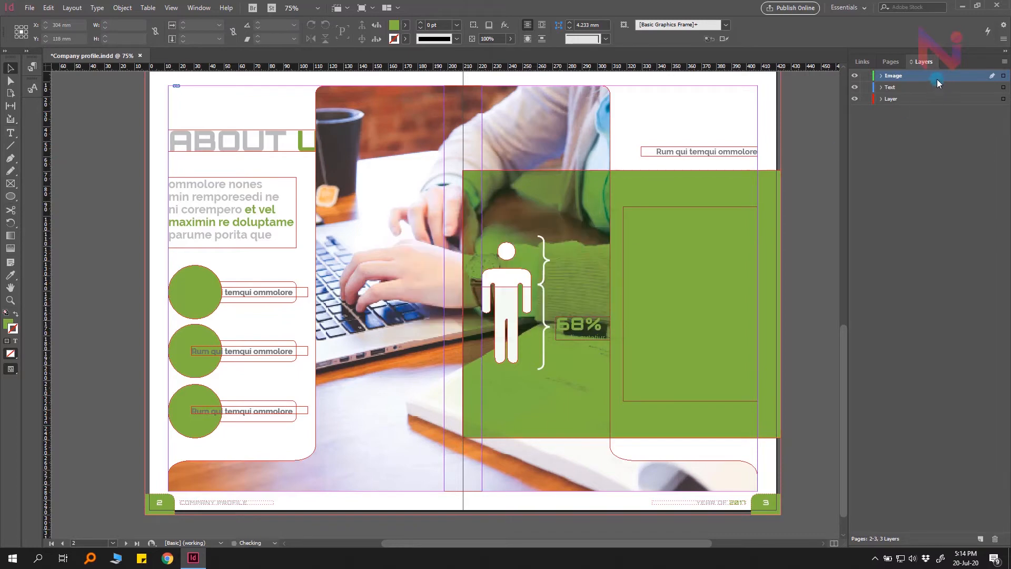
# - Rename the Image layer as Object
pyautogui.doubleClick(902, 77)
pyautogui.write('Object')
pyautogui.press('Return')
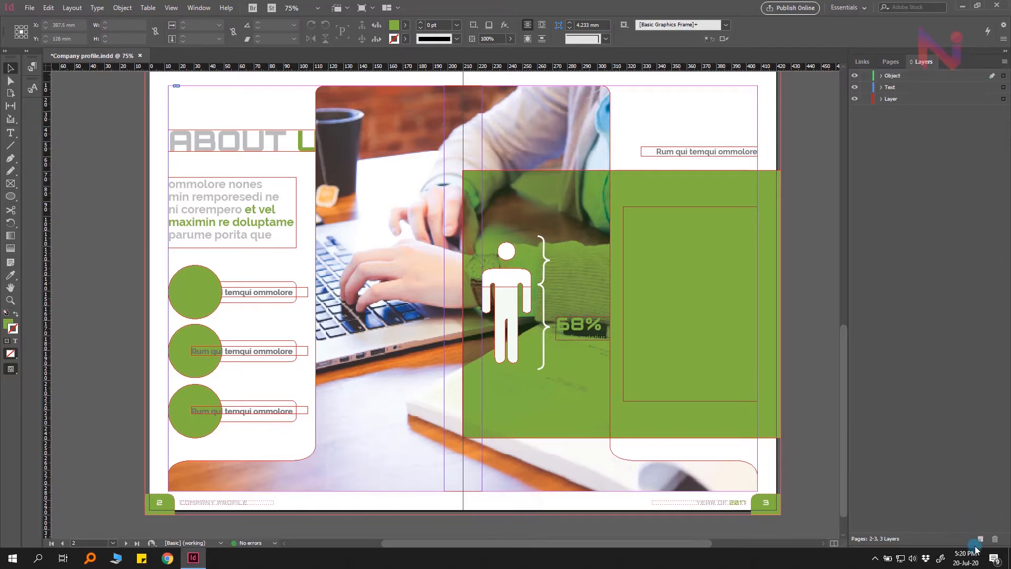
# - Add three more layers above Object and rename the lowest of them as Shape
pyautogui.click(981, 539)
pyautogui.click(980, 540)
pyautogui.click(980, 539)
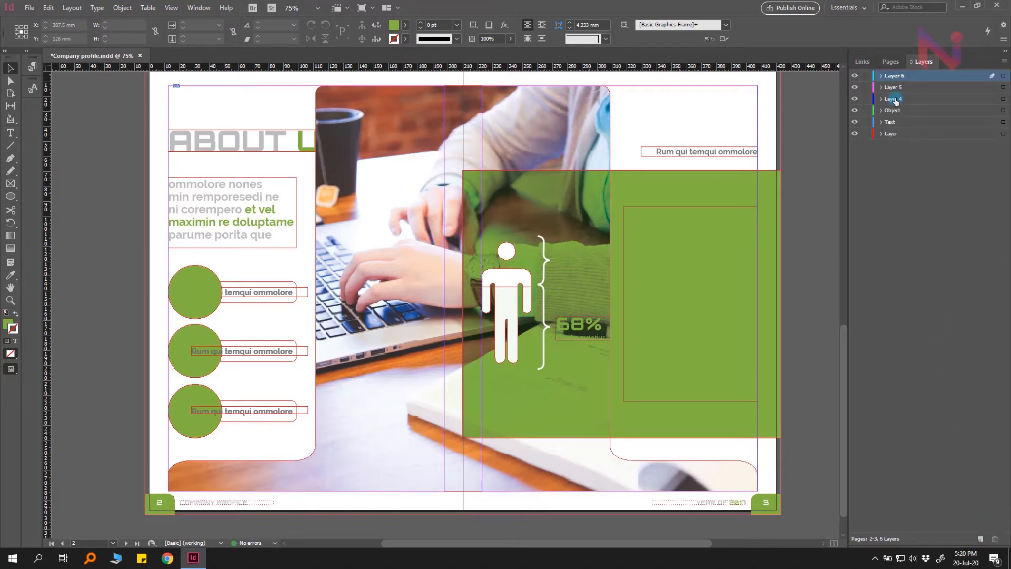
pyautogui.click(902, 100)
pyautogui.click(902, 99)
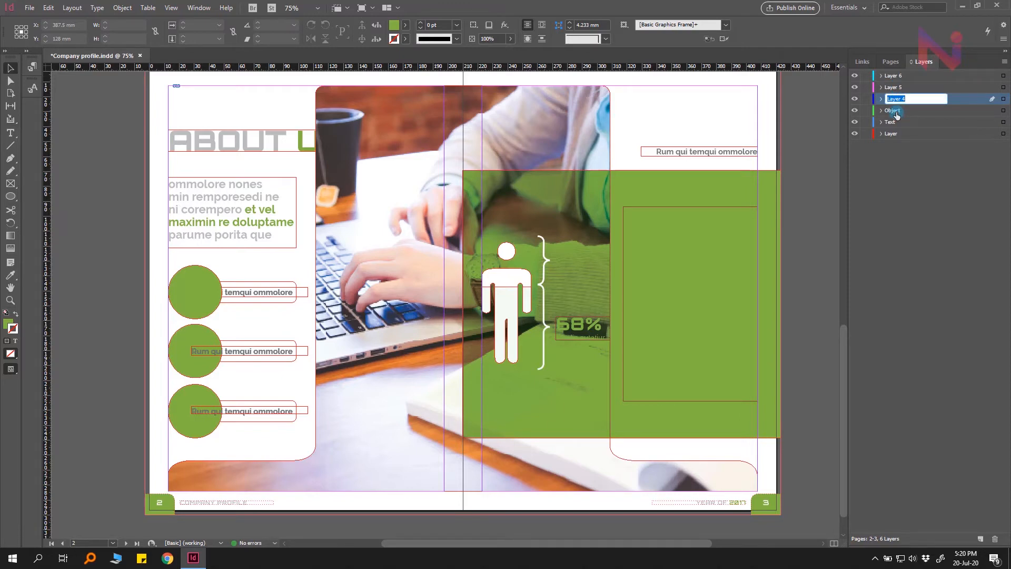
pyautogui.write('Shape')
pyautogui.press('Return')
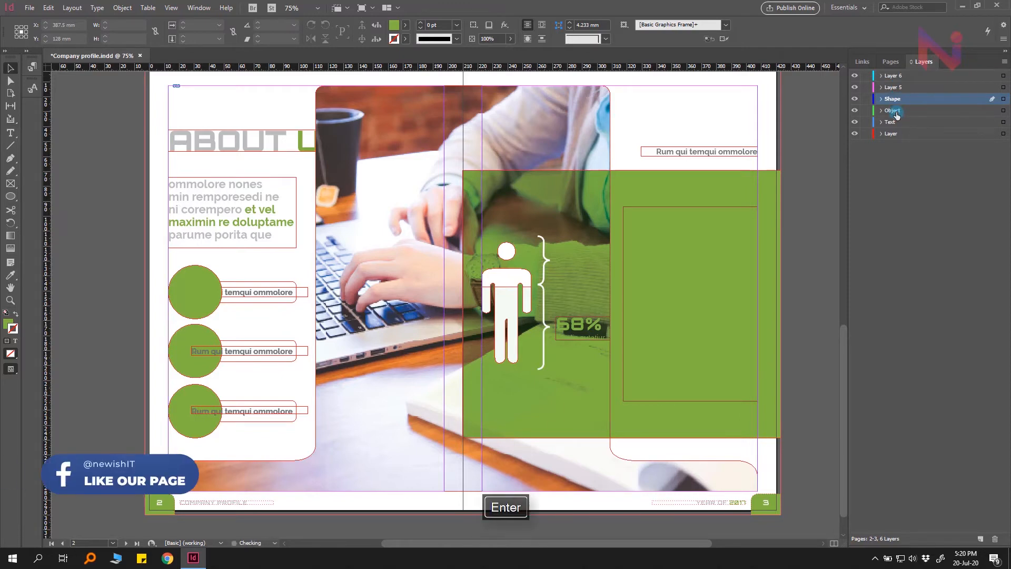
# - Rename Layer 5 as Background
pyautogui.click(898, 89)
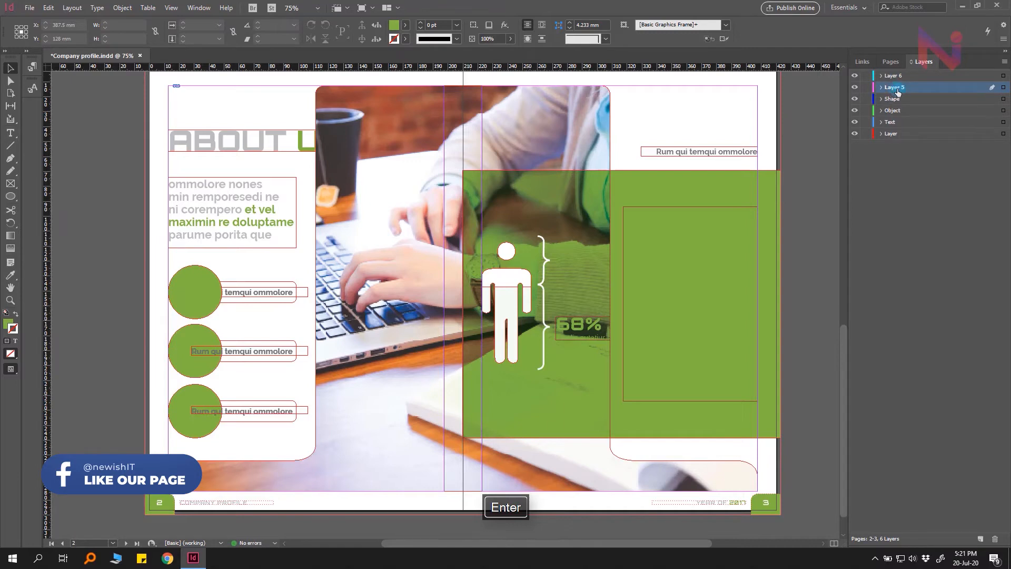
pyautogui.doubleClick(895, 88)
pyautogui.write('B')
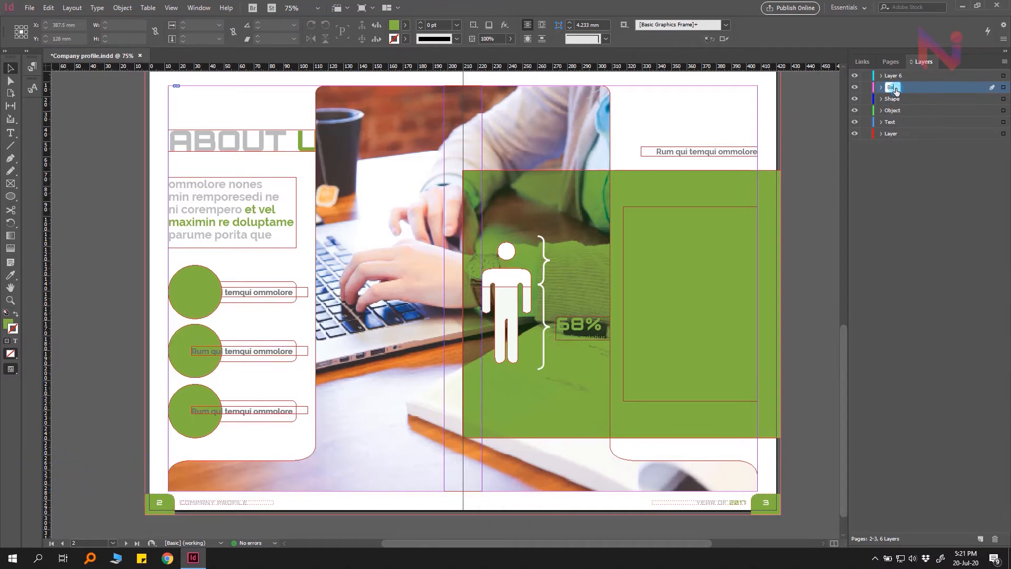
pyautogui.write('ackground')
pyautogui.press('Return')
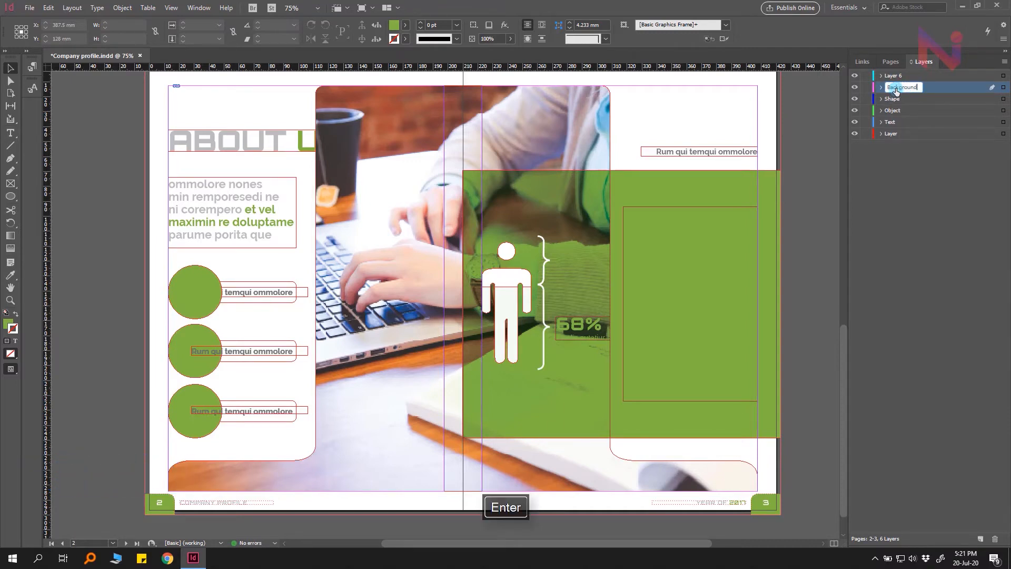
# - Delete the unused Layer 6
pyautogui.click(934, 76)
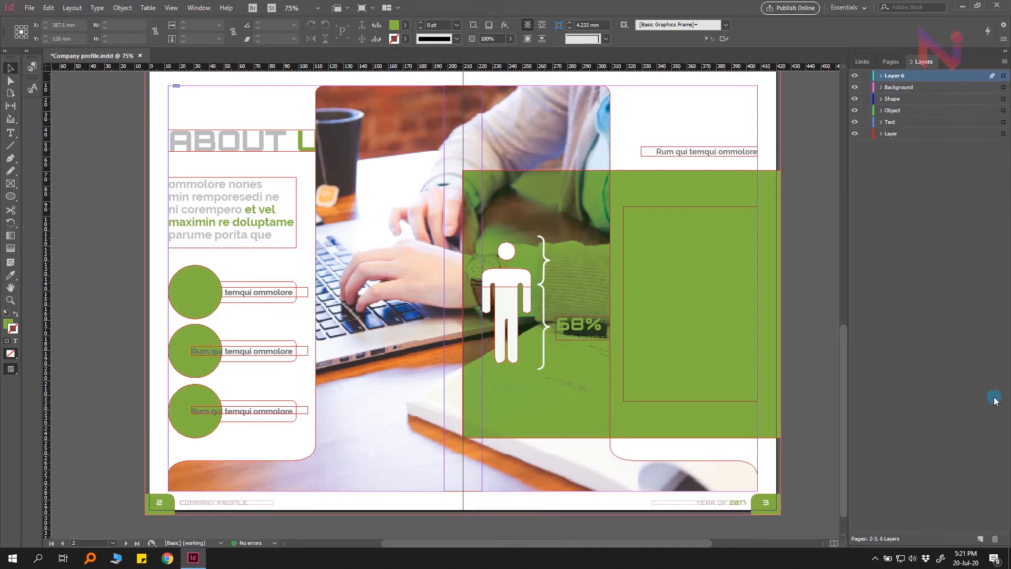
pyautogui.click(995, 539)
pyautogui.click(995, 540)
# - Move the Background layer directly above the original Layer, and the Text layer to the top of the layer order
pyautogui.moveTo(912, 79); pyautogui.dragTo(921, 122)
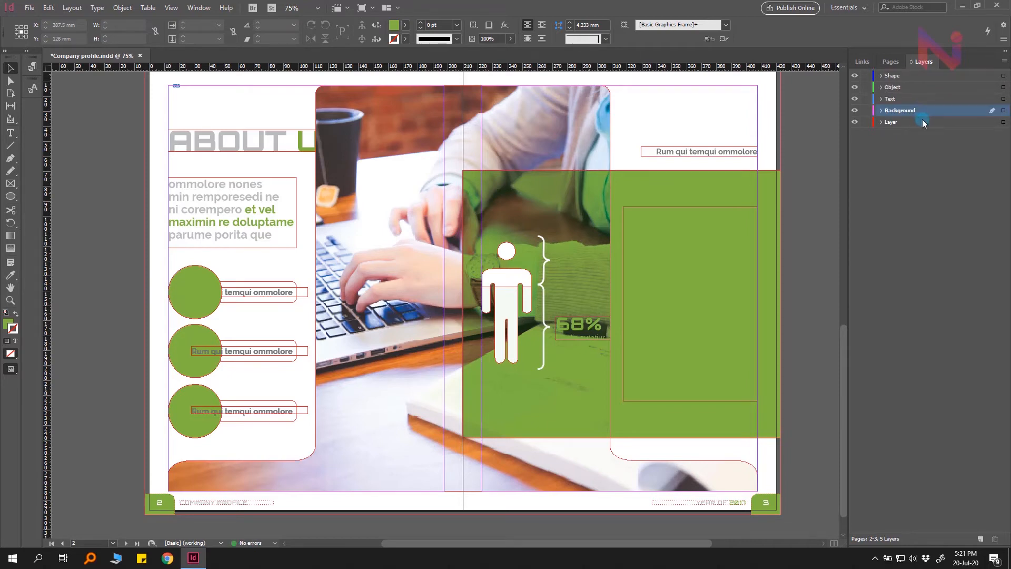
pyautogui.click(912, 100)
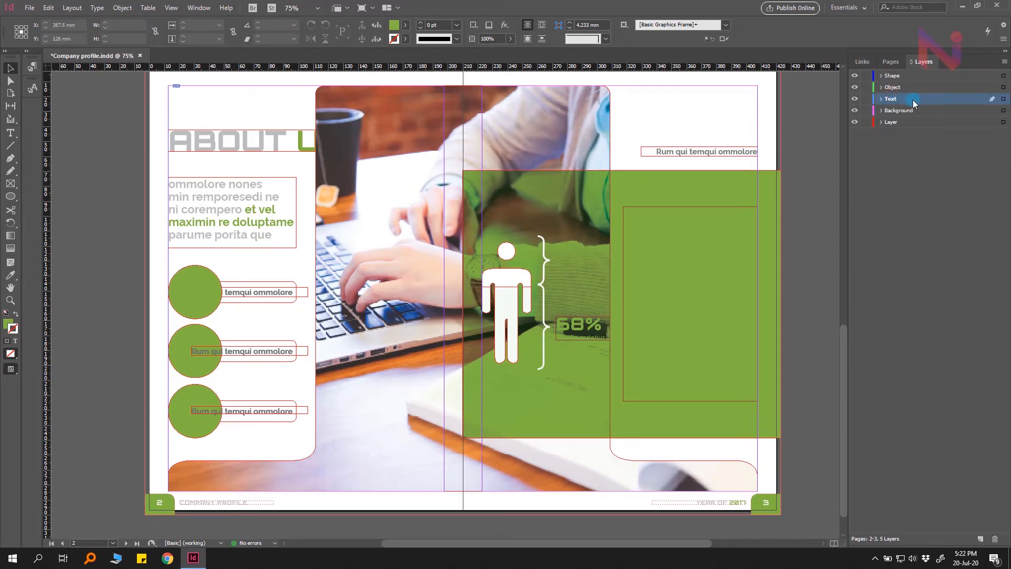
pyautogui.moveTo(912, 70); pyautogui.dragTo(913, 77)
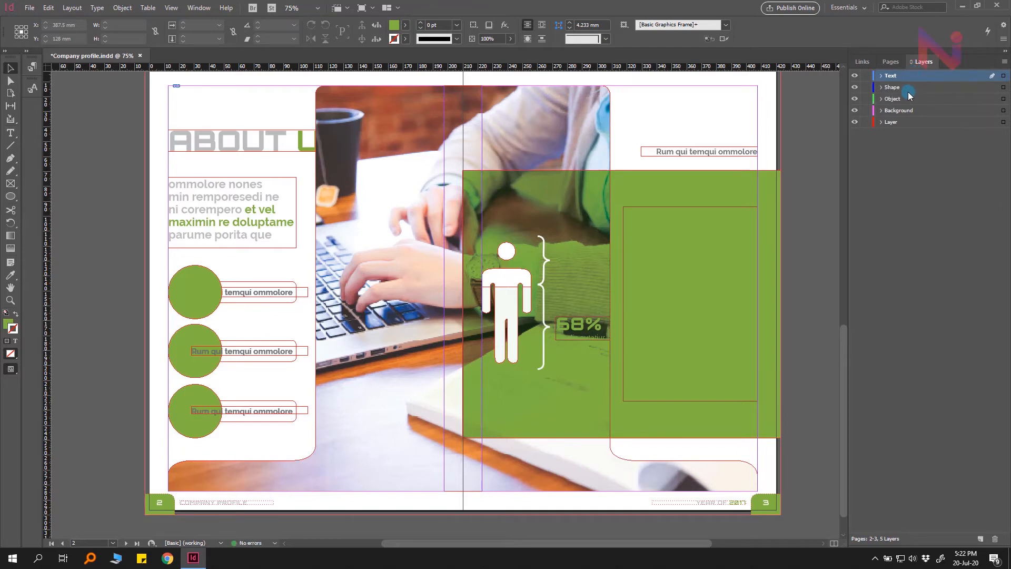
pyautogui.click(914, 166)
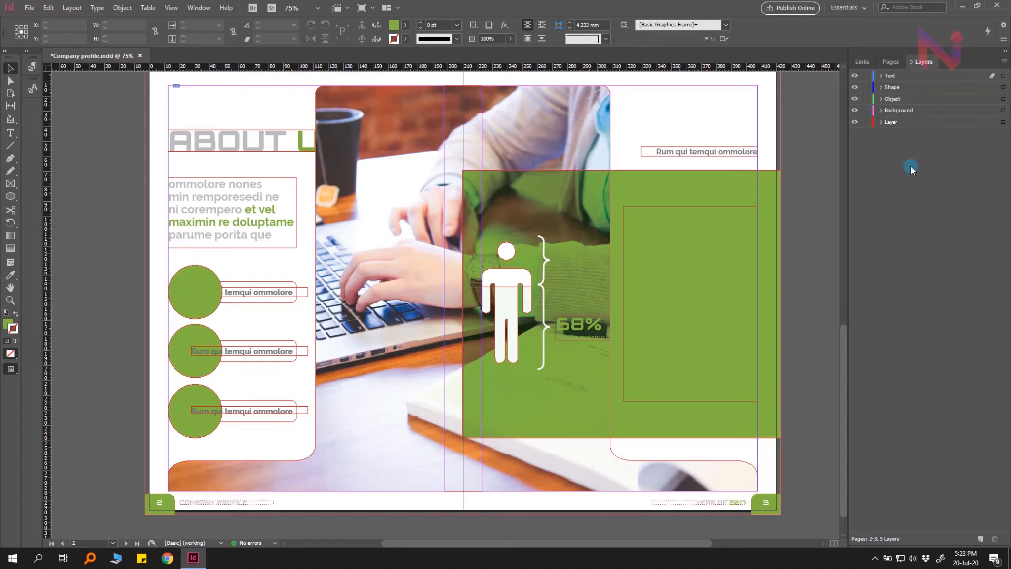
# - Move the ABOUT US heading, intro paragraph and three "Rum qui temqui ommolore" labels on the left page to the Text layer and expand it
pyautogui.click(881, 123)
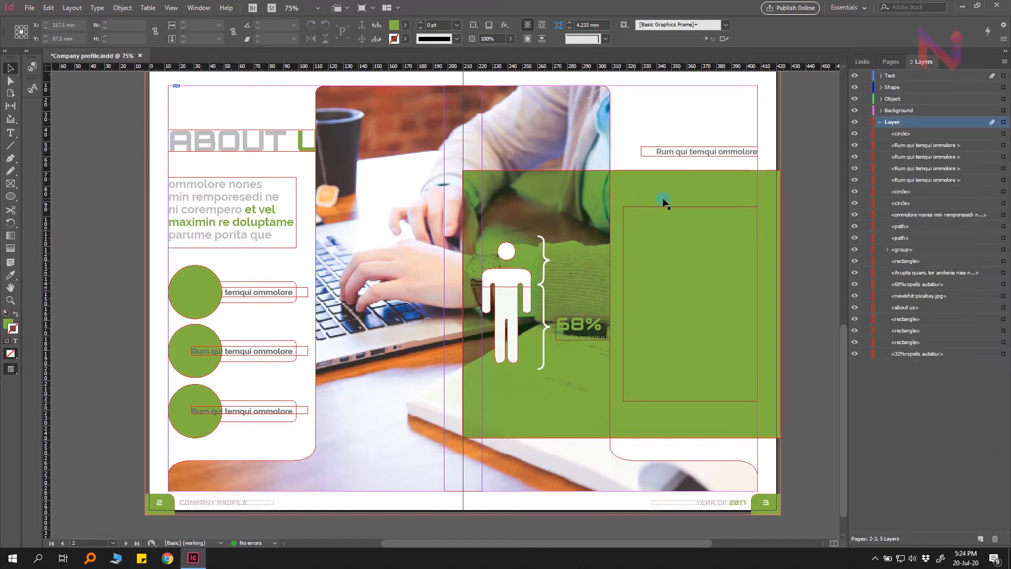
pyautogui.click(265, 147)
pyautogui.keyDown('shift'); pyautogui.click(281, 237); pyautogui.keyUp('shift')
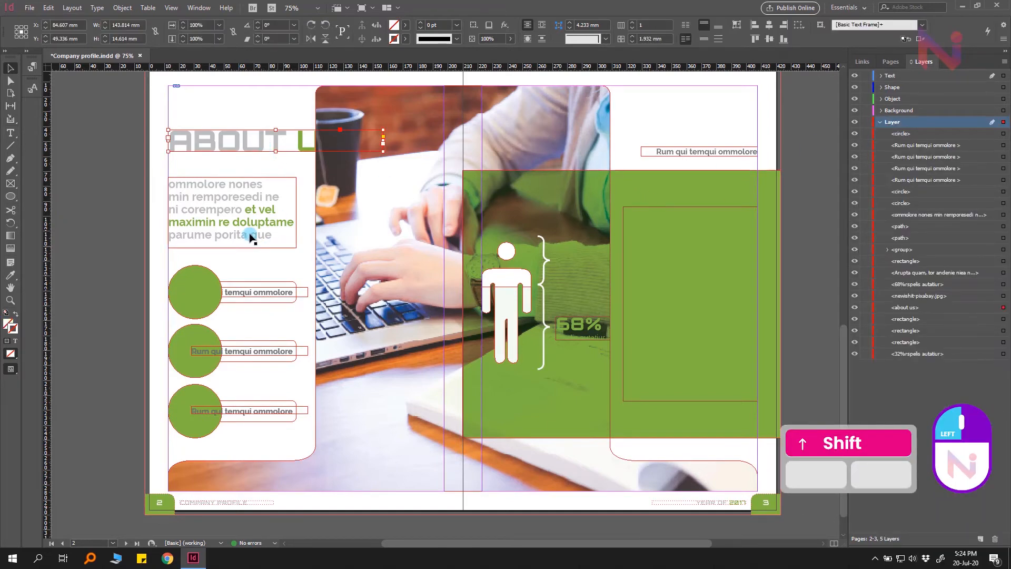
pyautogui.keyDown('shift'); pyautogui.click(305, 294); pyautogui.keyUp('shift')
pyautogui.keyDown('shift'); pyautogui.click(303, 352); pyautogui.keyUp('shift')
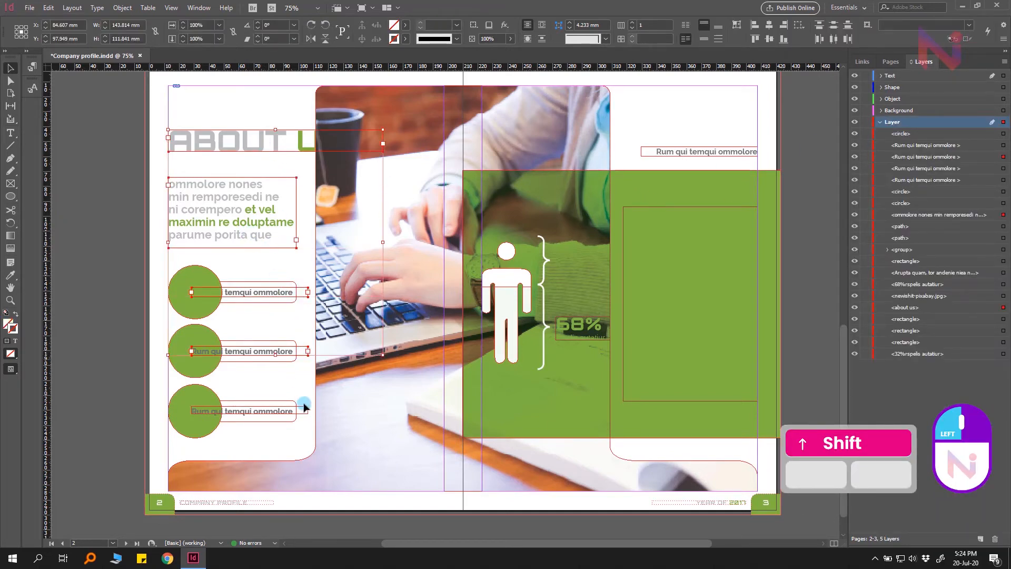
pyautogui.keyDown('shift'); pyautogui.click(304, 411); pyautogui.keyUp('shift')
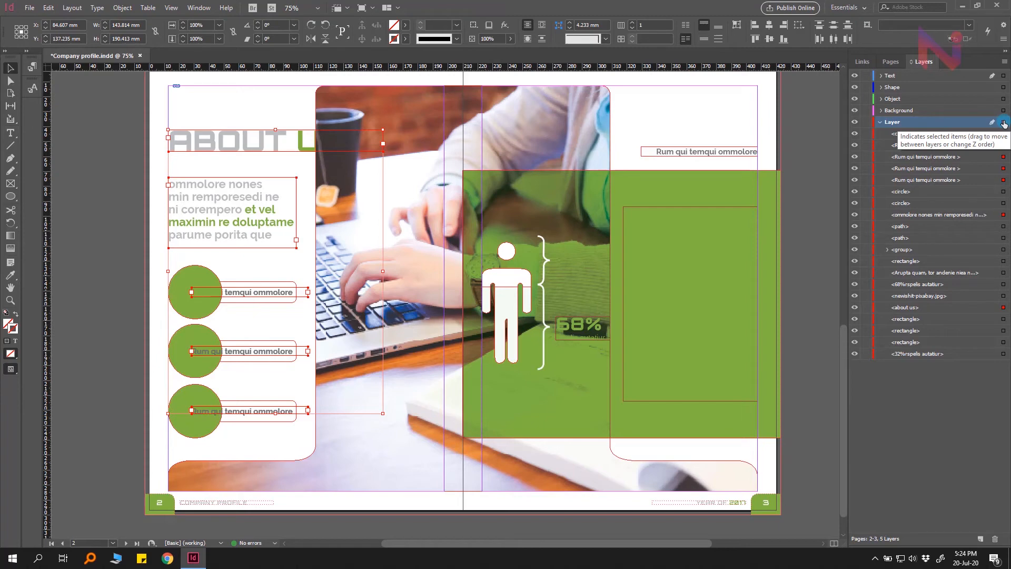
pyautogui.moveTo(1004, 122); pyautogui.dragTo(1004, 77)
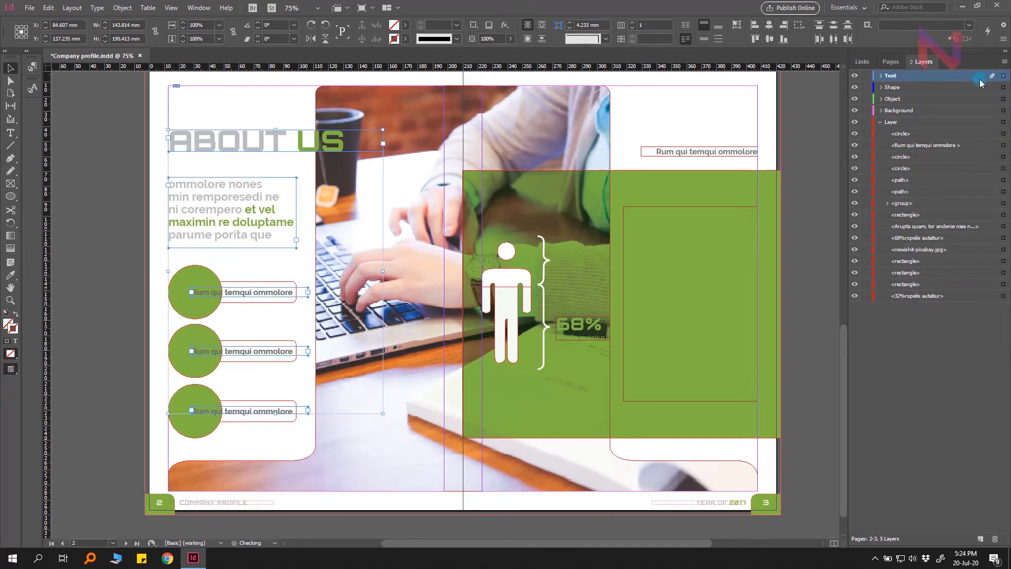
pyautogui.click(882, 77)
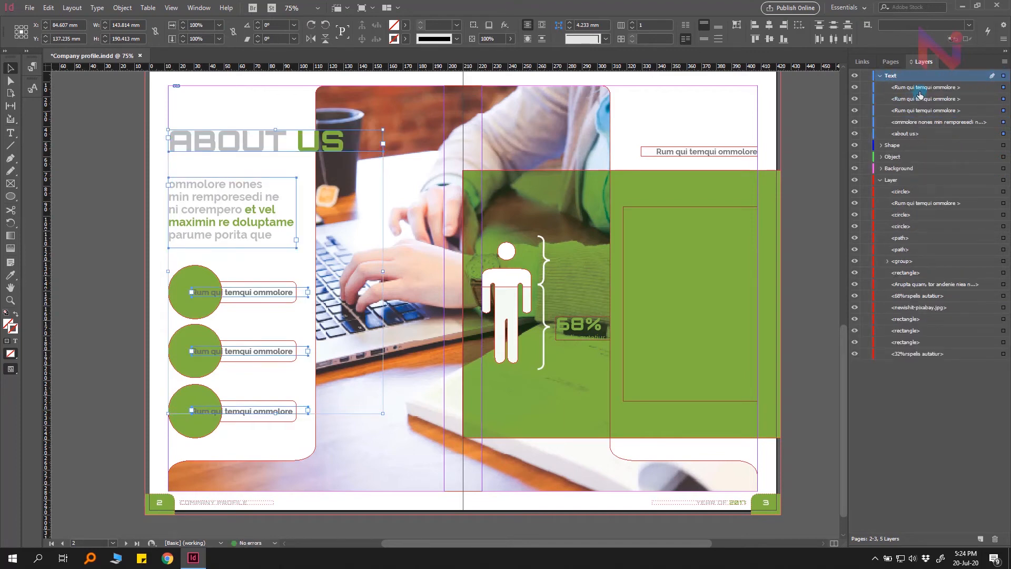
# - Move the "Rum qui temqui ommolore" label on the right page to the end of the Text layer
pyautogui.click(820, 138)
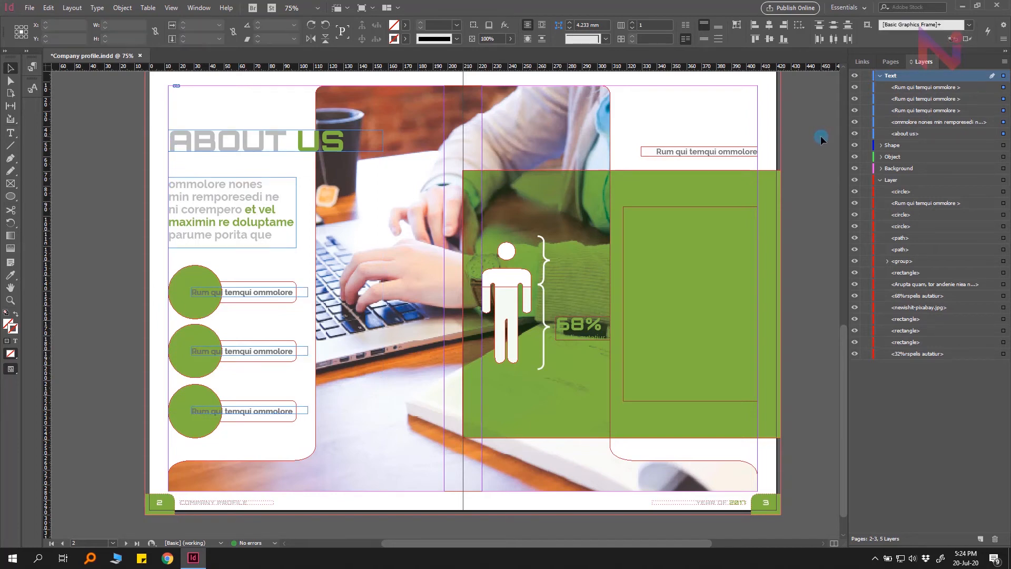
pyautogui.click(737, 153)
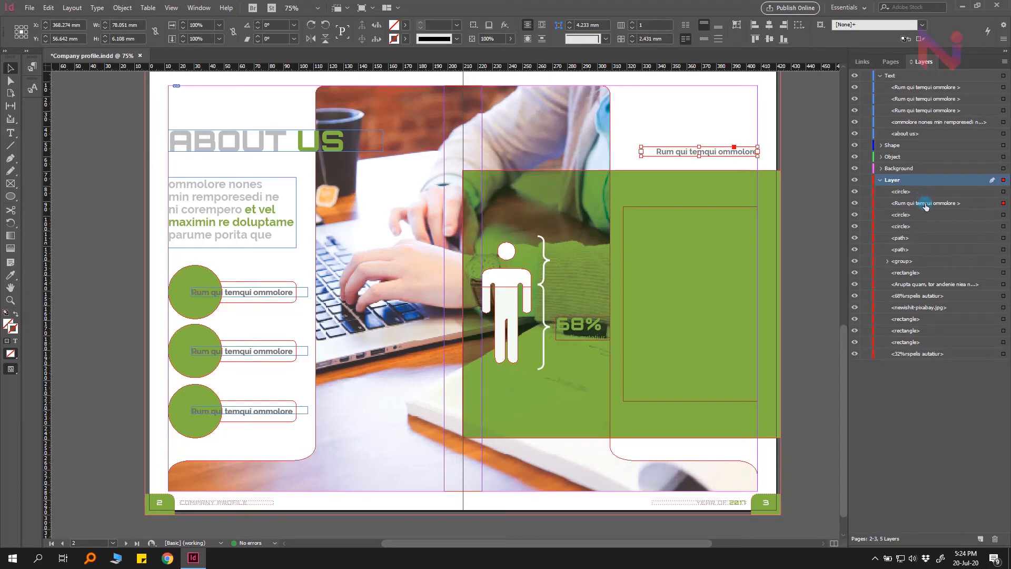
pyautogui.moveTo(925, 205); pyautogui.dragTo(925, 138)
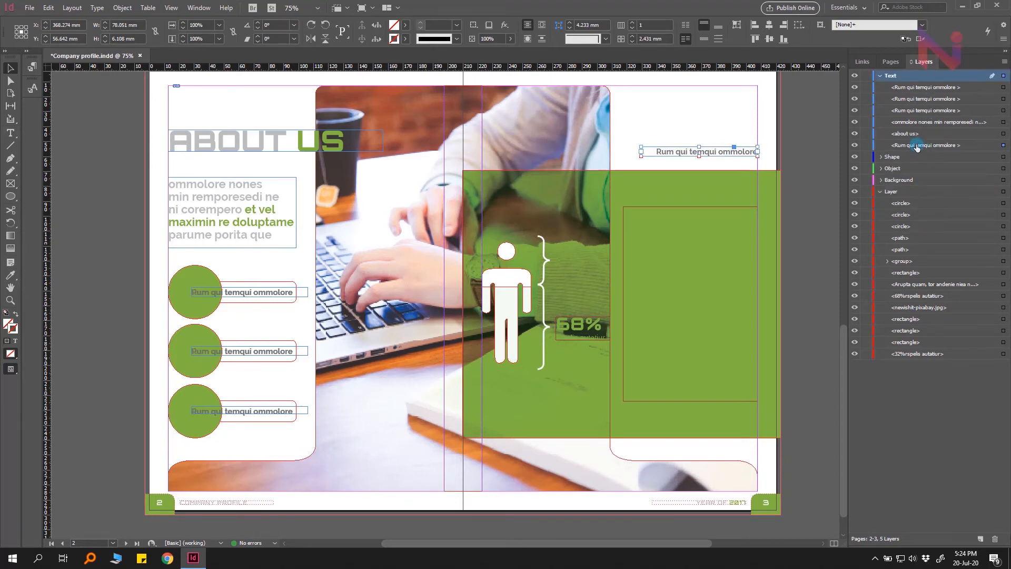
pyautogui.click(813, 127)
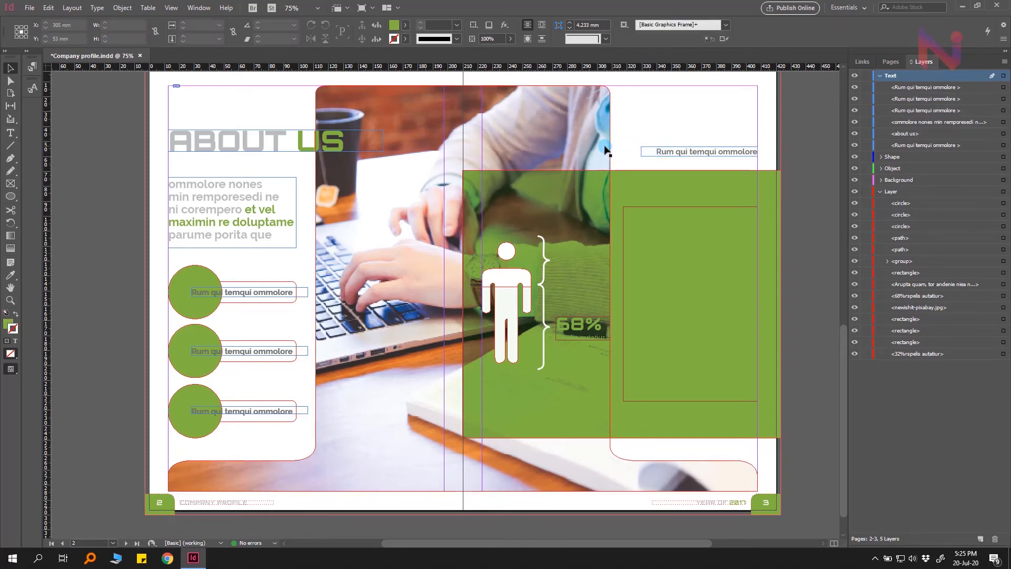
# - Move the newishit-pixabay.jpg photo to the Background layer and the "Arupta quam" text frame to the Shape layer
pyautogui.click(1003, 191)
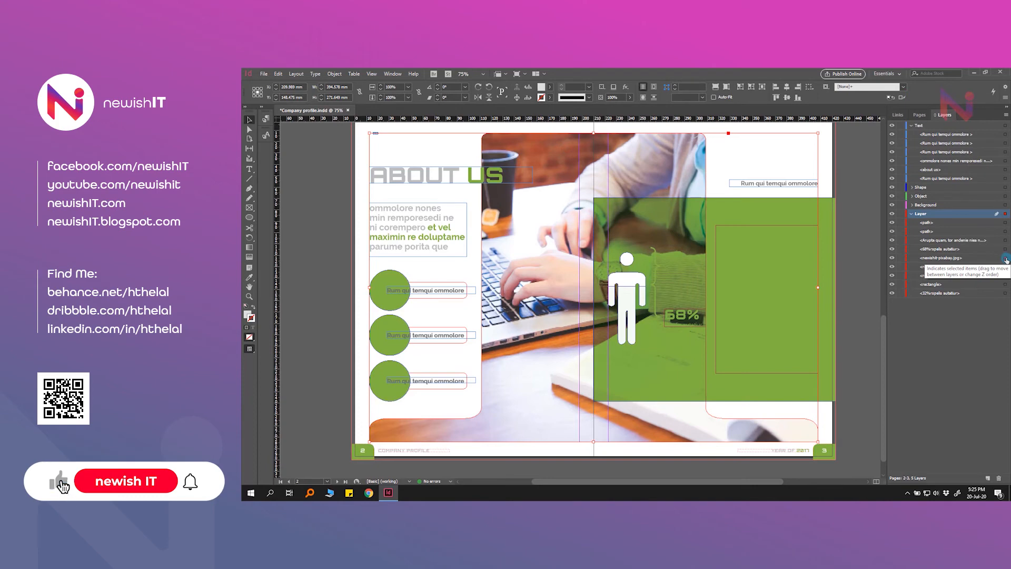
pyautogui.moveTo(1006, 260); pyautogui.dragTo(1005, 205)
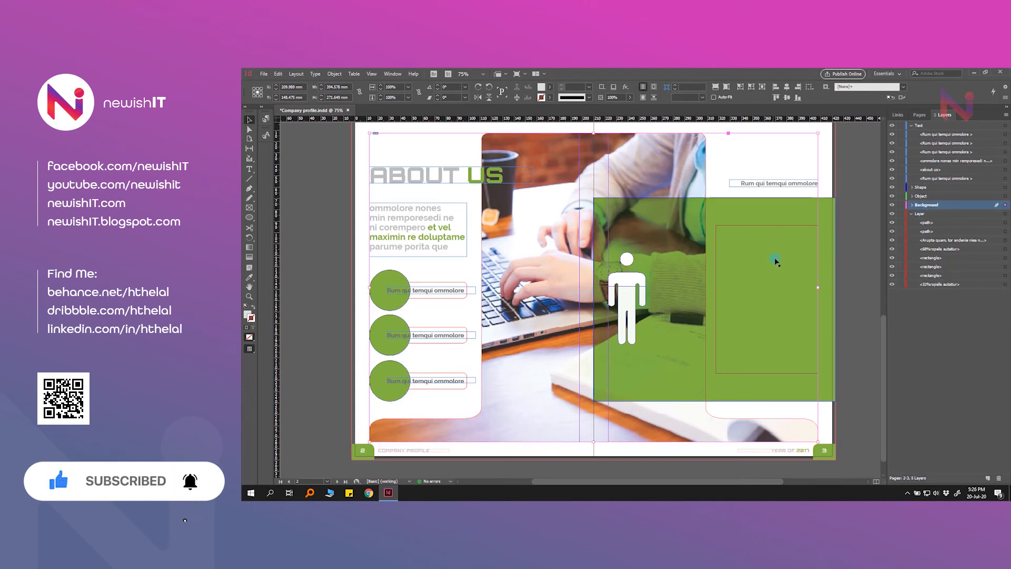
pyautogui.click(799, 230)
pyautogui.keyDown('ctrl'); pyautogui.click(799, 230); pyautogui.keyUp('ctrl')
pyautogui.moveTo(1005, 213); pyautogui.dragTo(1005, 187)
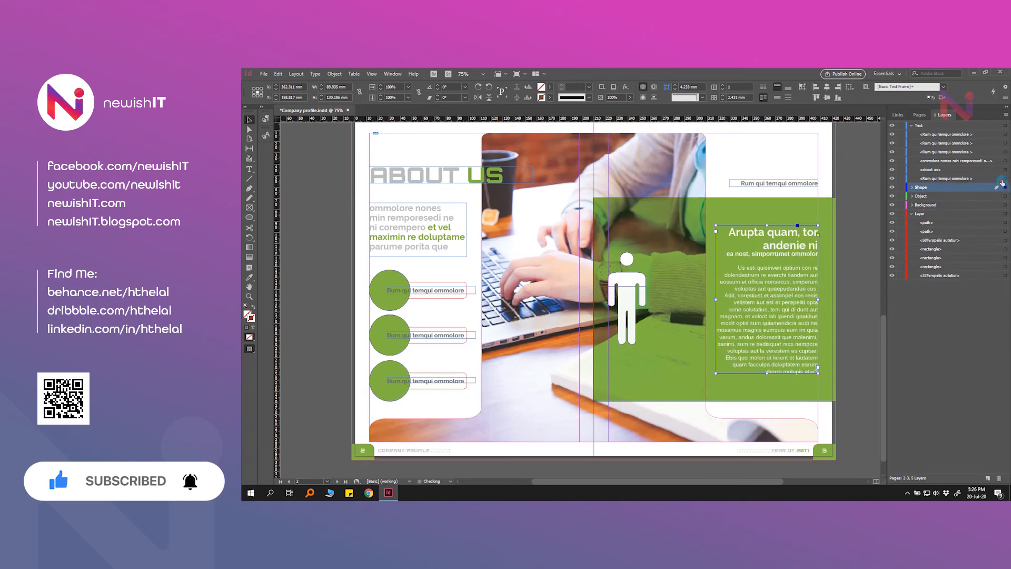
pyautogui.click(1005, 179)
# - Move the 68% and 32% text frames on the right page to the Text layer
pyautogui.click(1006, 240)
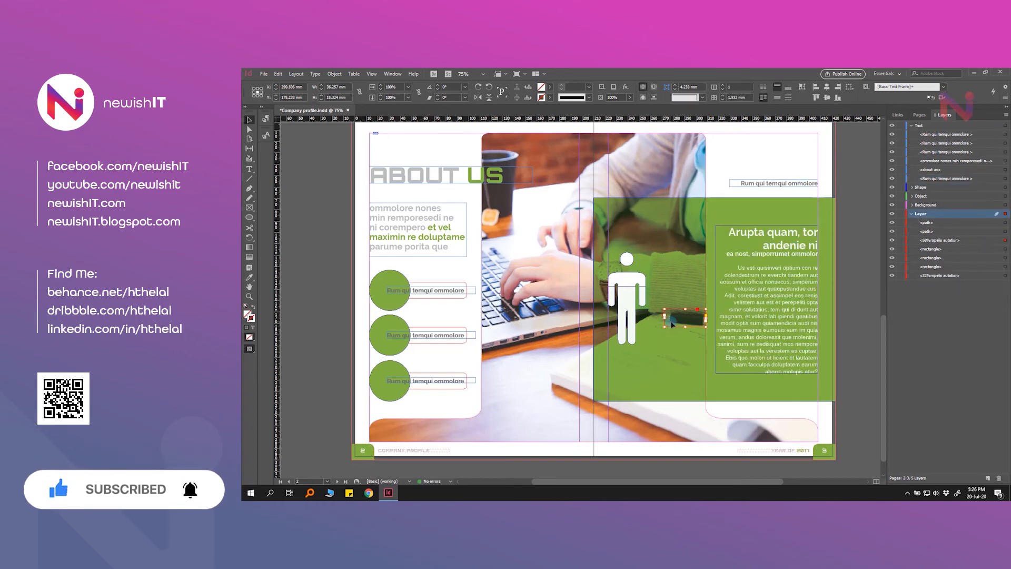
pyautogui.moveTo(1006, 241); pyautogui.dragTo(1005, 126)
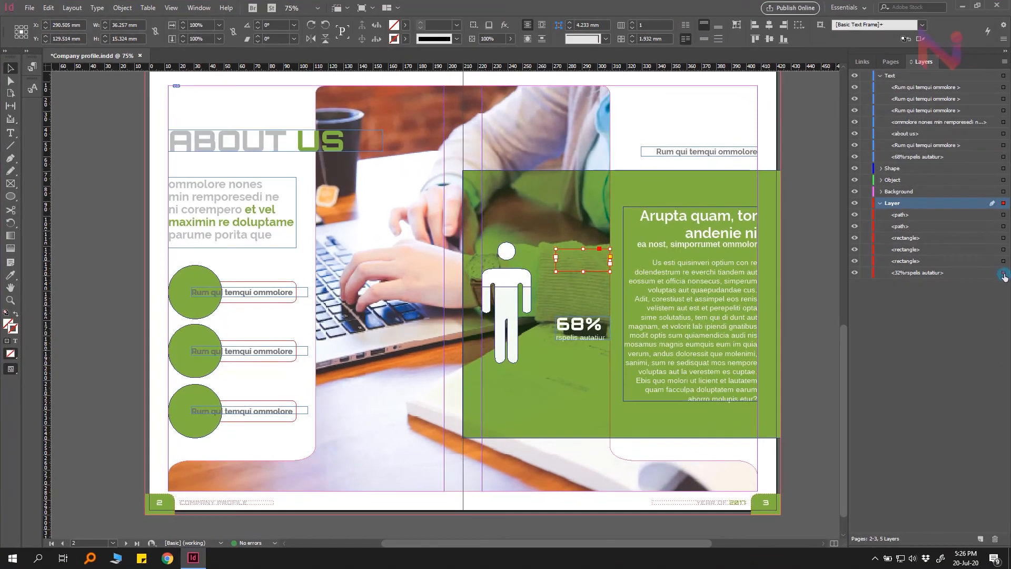
pyautogui.moveTo(1004, 276); pyautogui.dragTo(1003, 76)
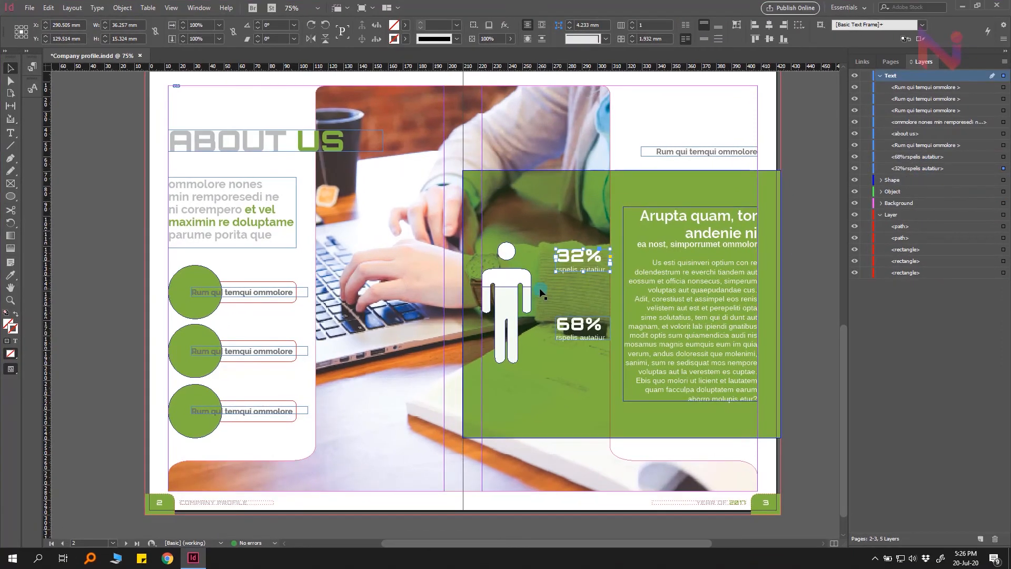
# - Move the two white curly braces beside the person icon to the Shape layer and expand that layer
pyautogui.click(546, 261)
pyautogui.moveTo(1003, 226); pyautogui.dragTo(1004, 191)
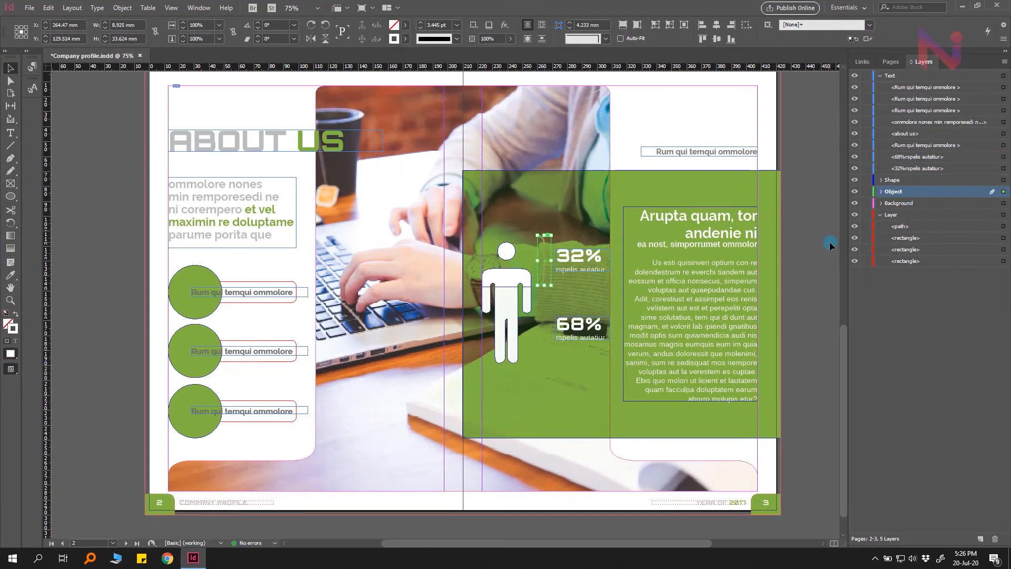
pyautogui.click(539, 303)
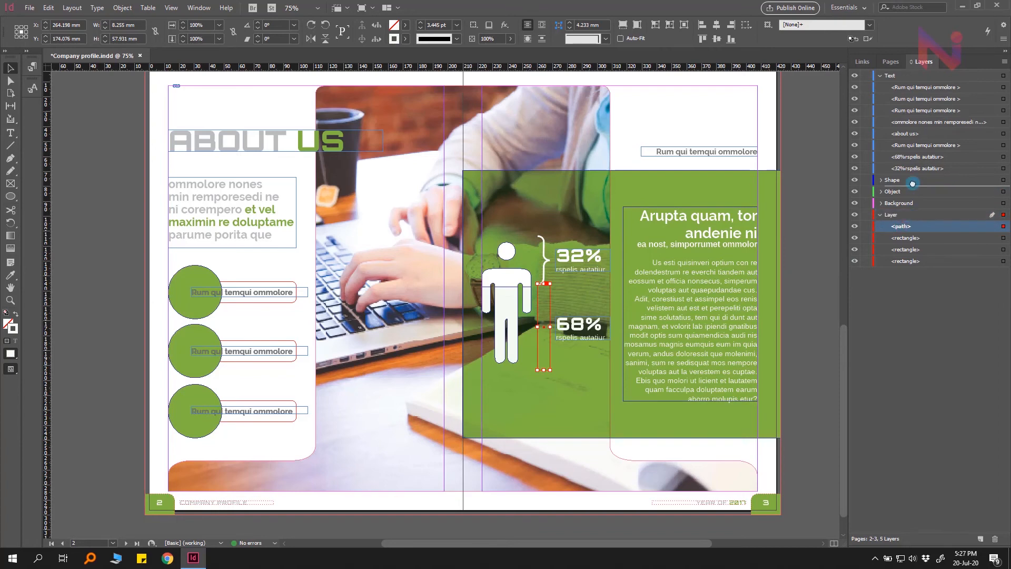
pyautogui.click(880, 180)
# - Move the three white rounded rectangles behind the left-page labels to the Shape layer and hide the frame edges
pyautogui.click(287, 288)
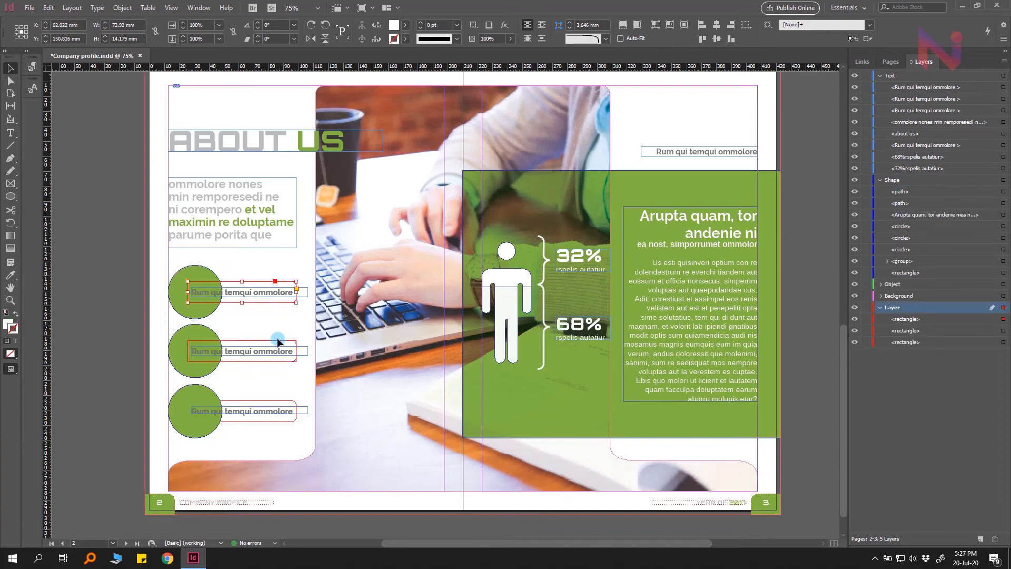
pyautogui.keyDown('shift'); pyautogui.click(286, 358); pyautogui.keyUp('shift')
pyautogui.keyDown('shift'); pyautogui.click(299, 408); pyautogui.keyUp('shift')
pyautogui.hotkey('ctrl', 'h')
pyautogui.moveTo(1003, 307); pyautogui.dragTo(1003, 180)
pyautogui.click(152, 332)
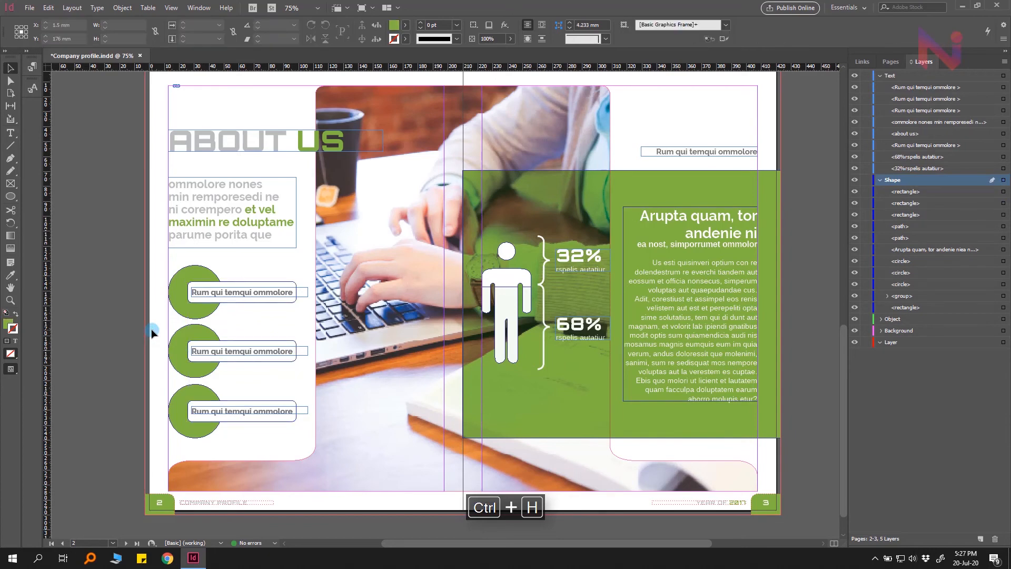
# - Draw a 426 × 303 mm rectangle covering the whole spread out to the bleed and fill it with white
pyautogui.click(11, 196)
pyautogui.scroll(1, 163, 142)
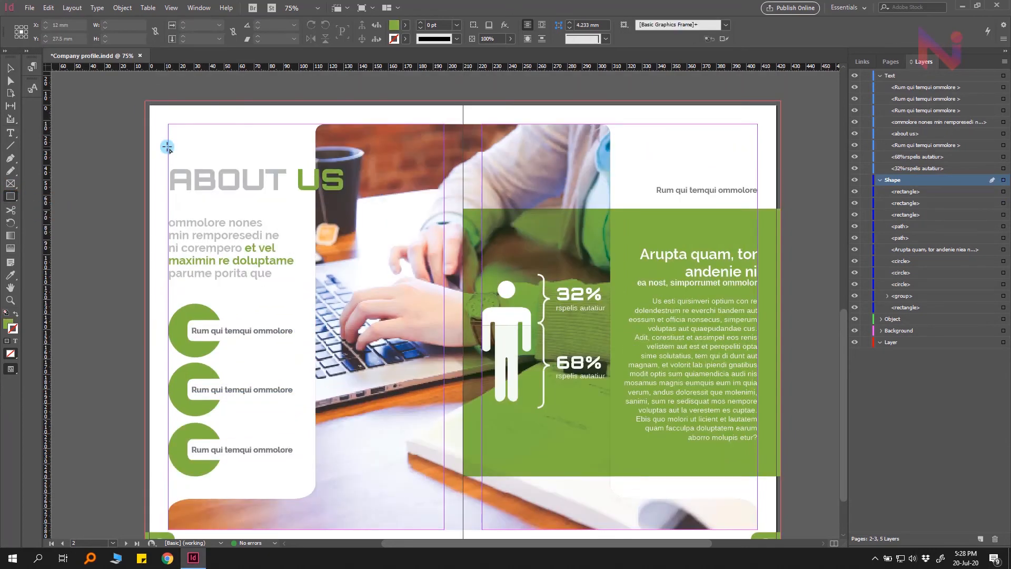
pyautogui.moveTo(146, 106); pyautogui.dragTo(780, 513)
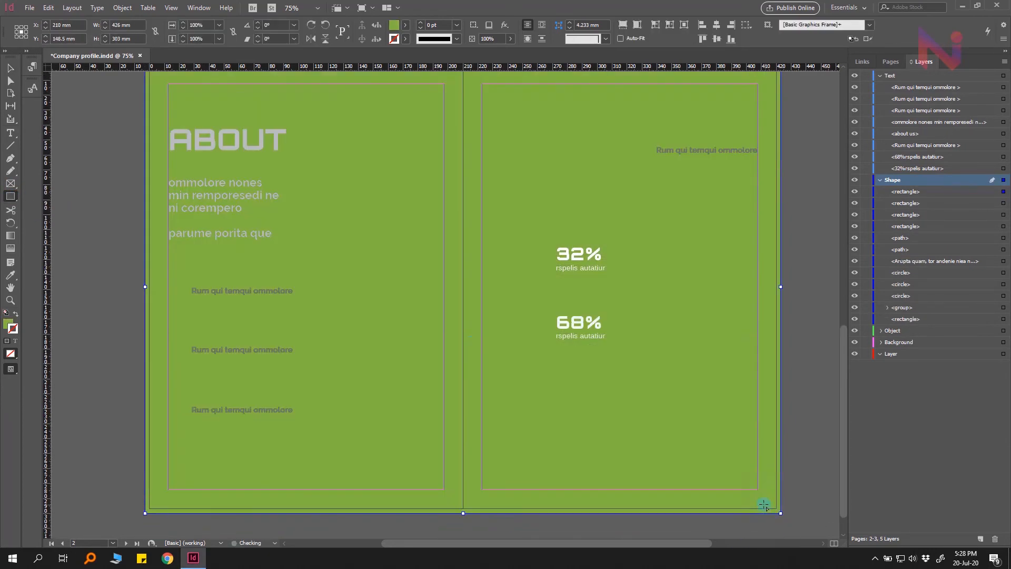
pyautogui.click(405, 24)
pyautogui.click(314, 80)
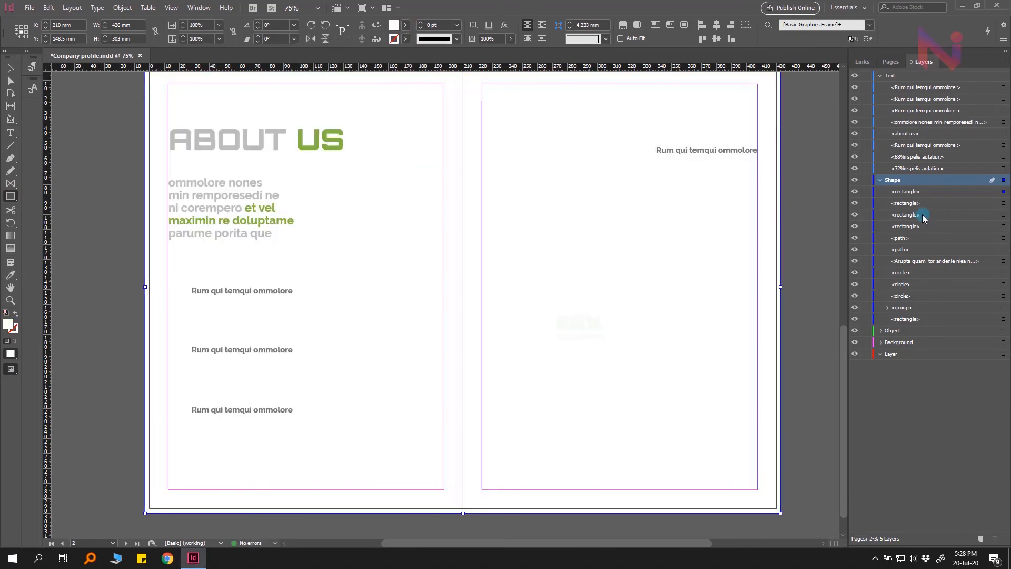
# - Move the spread-sized white rectangle to the Background layer and place it below the newishit-pixabay.jpg photo
pyautogui.moveTo(904, 191); pyautogui.dragTo(889, 343)
pyautogui.moveTo(928, 354); pyautogui.dragTo(921, 338)
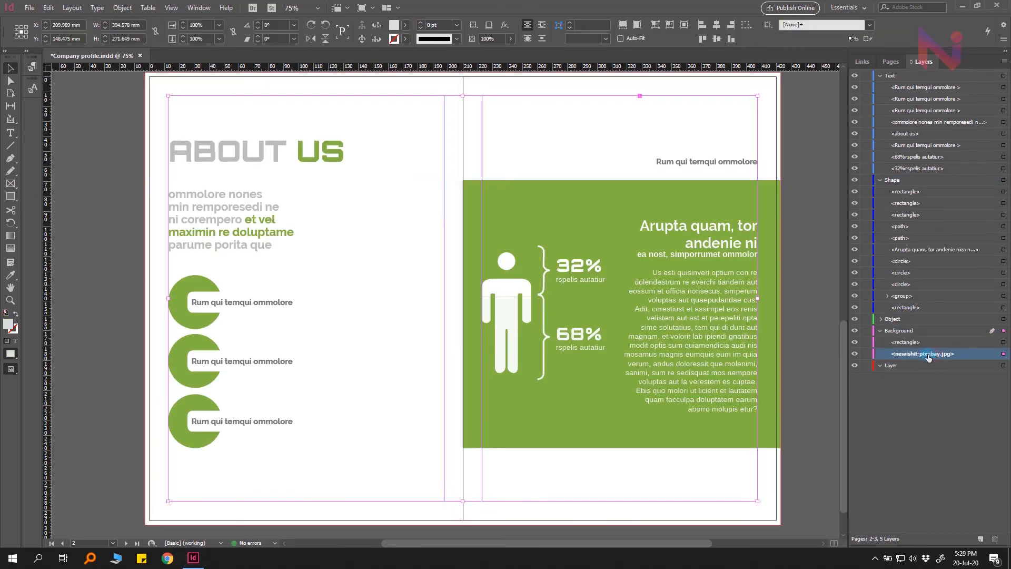
pyautogui.click(821, 372)
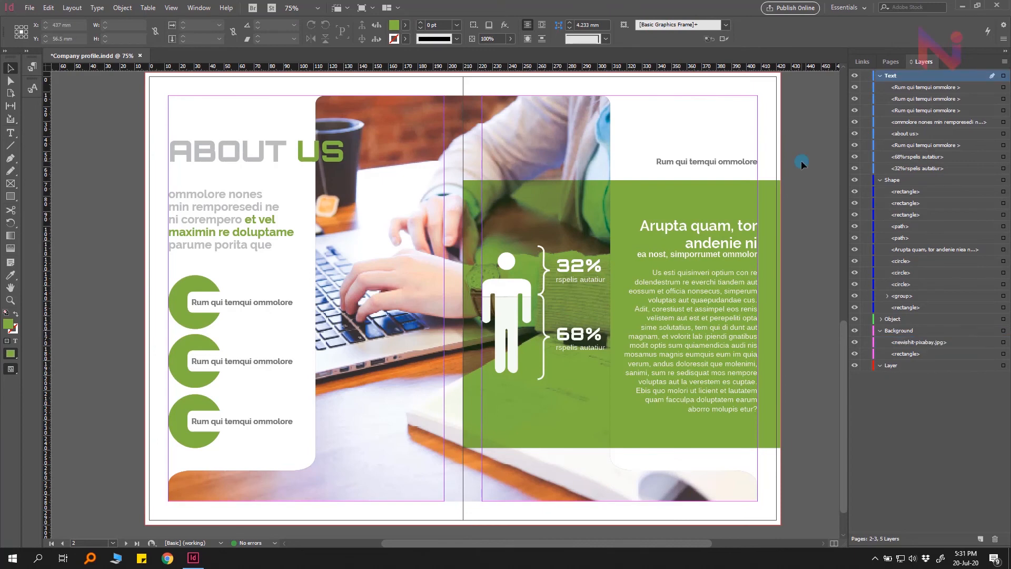
# - Examine the Arrange options available for the "Rum qui temqui ommolore" label on the right page
pyautogui.click(698, 164)
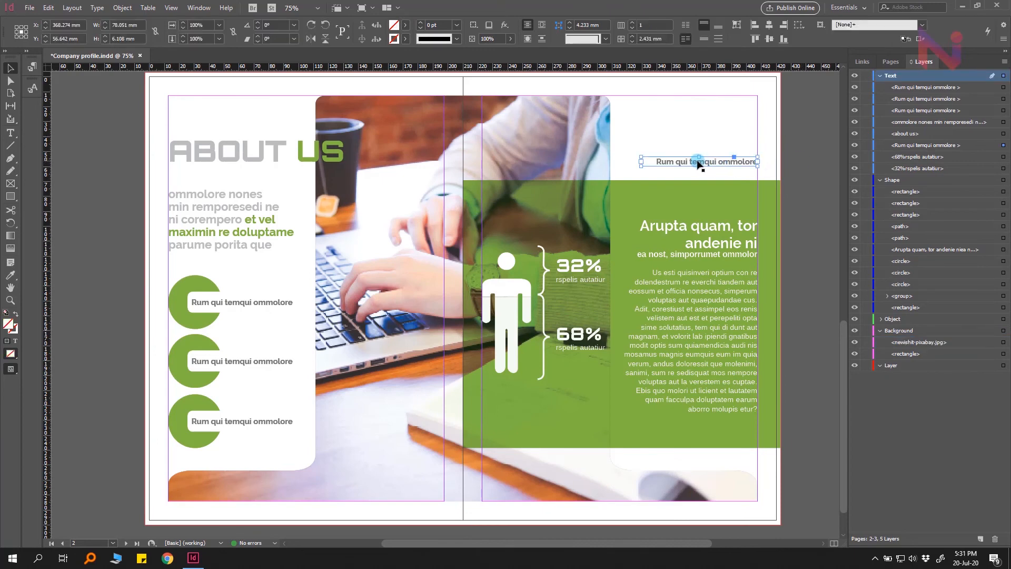
pyautogui.rightClick(698, 162)
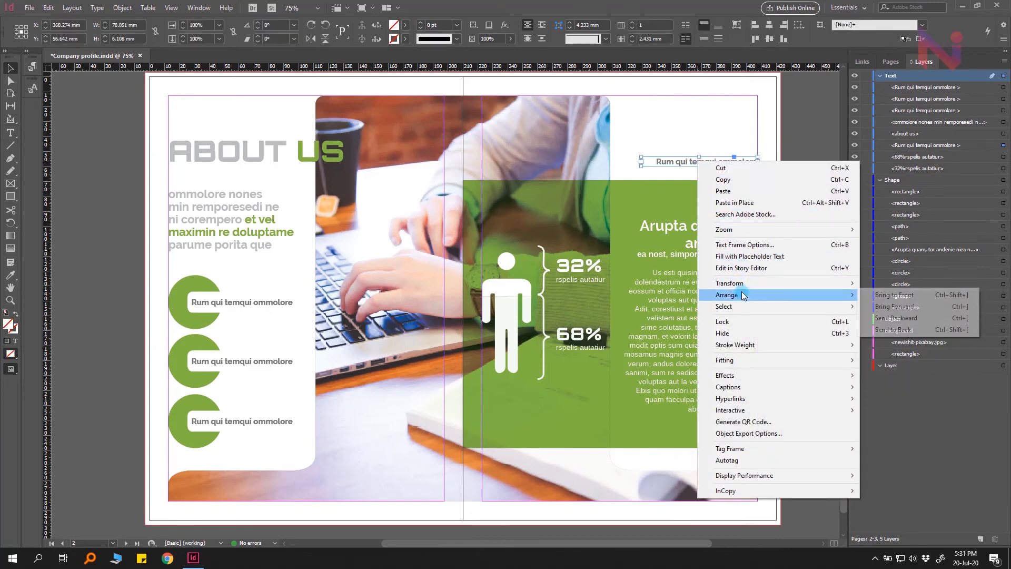
pyautogui.moveTo(742, 296)
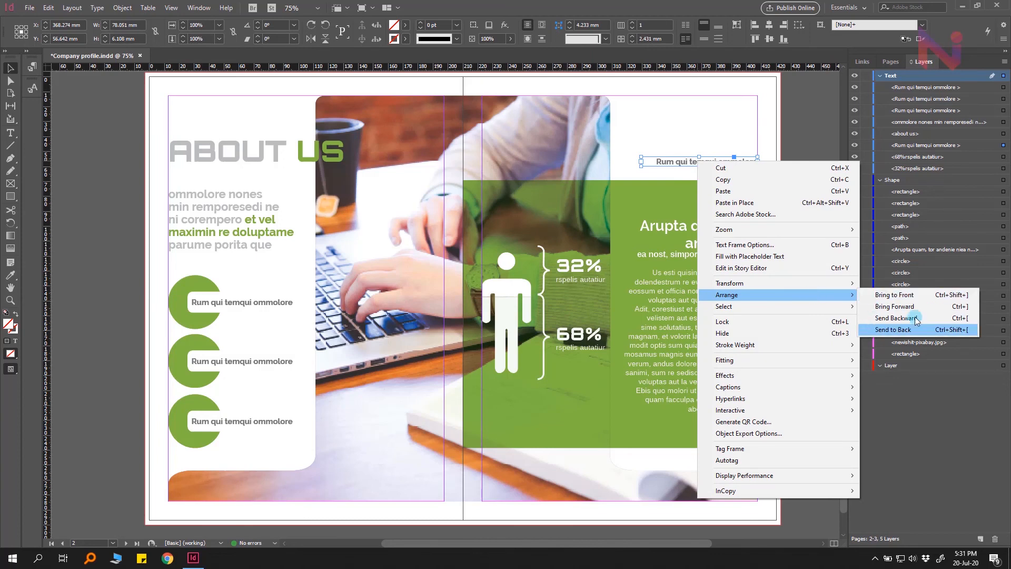
pyautogui.click(816, 71)
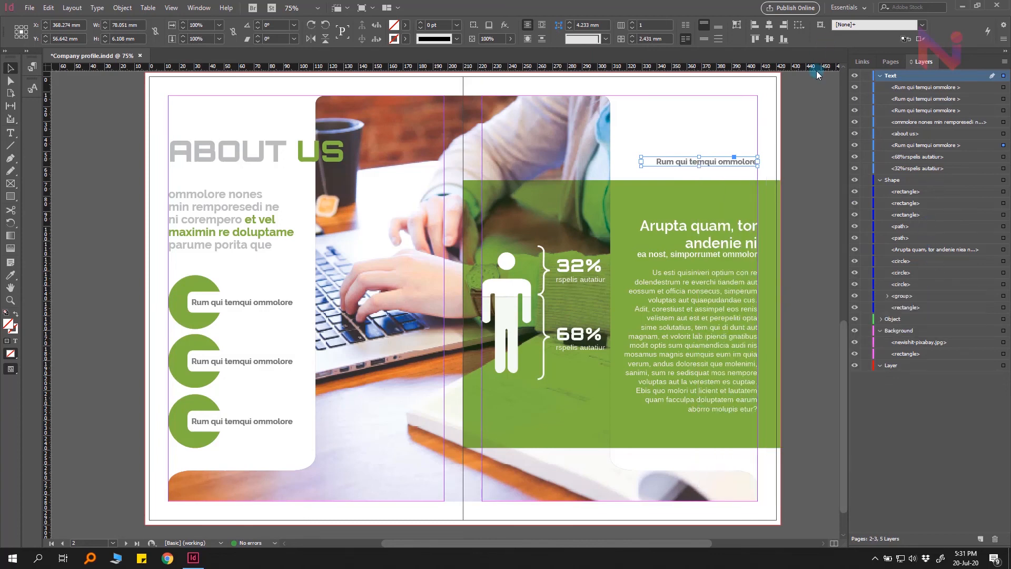
# - Bring the large green rectangle on the right page to the front of the Shape layer
pyautogui.click(770, 196)
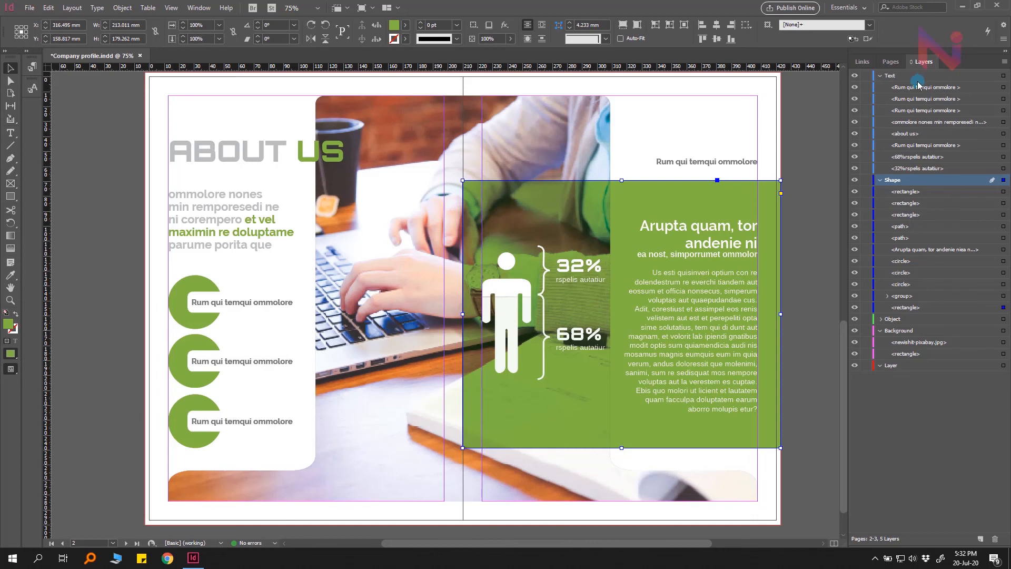
pyautogui.rightClick(671, 188)
pyautogui.moveTo(726, 283)
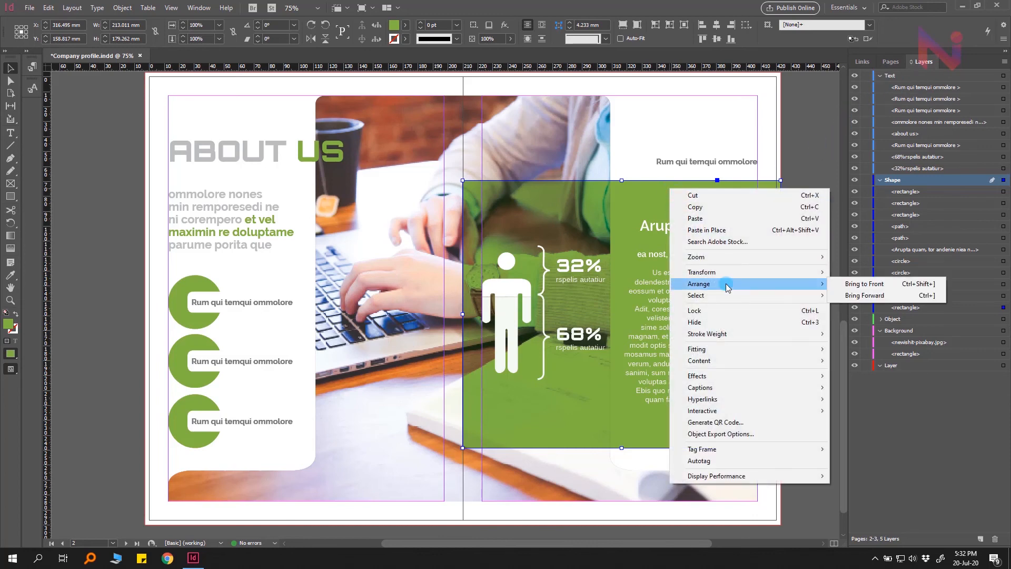
pyautogui.click(857, 284)
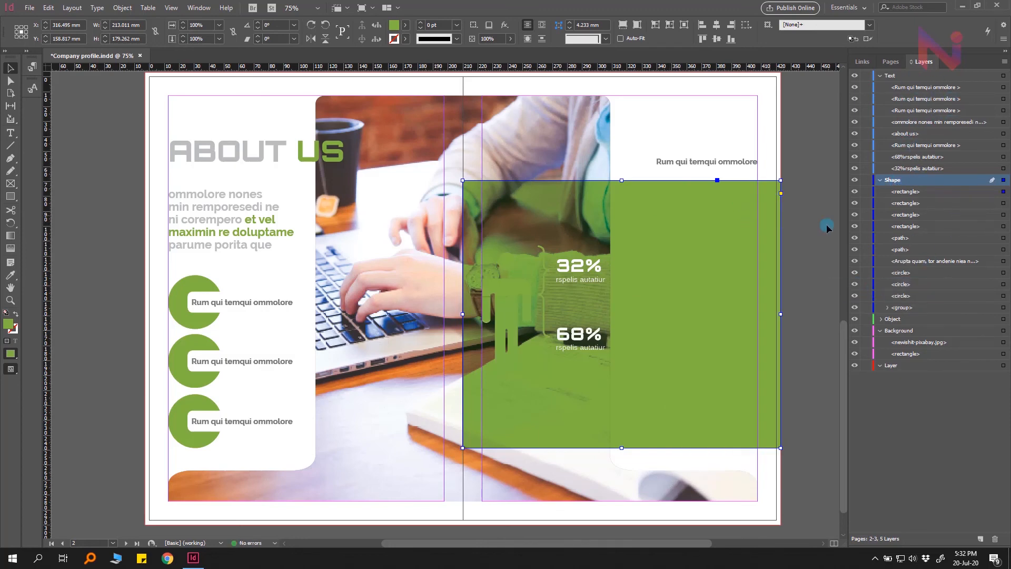
# - Move the large green rectangle from the Shape layer to the top of the Text layer
pyautogui.click(916, 192)
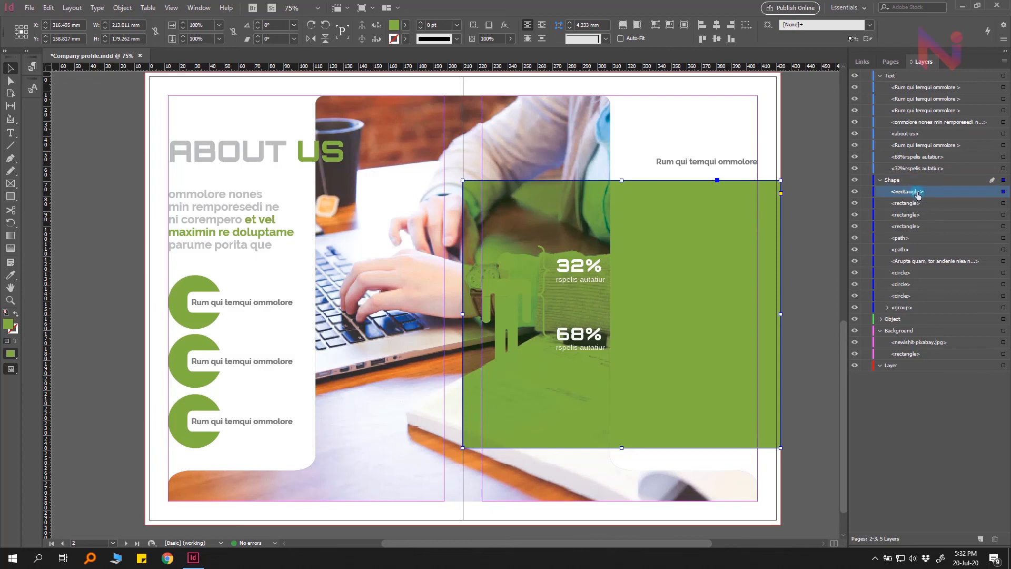
pyautogui.moveTo(936, 191); pyautogui.dragTo(928, 82)
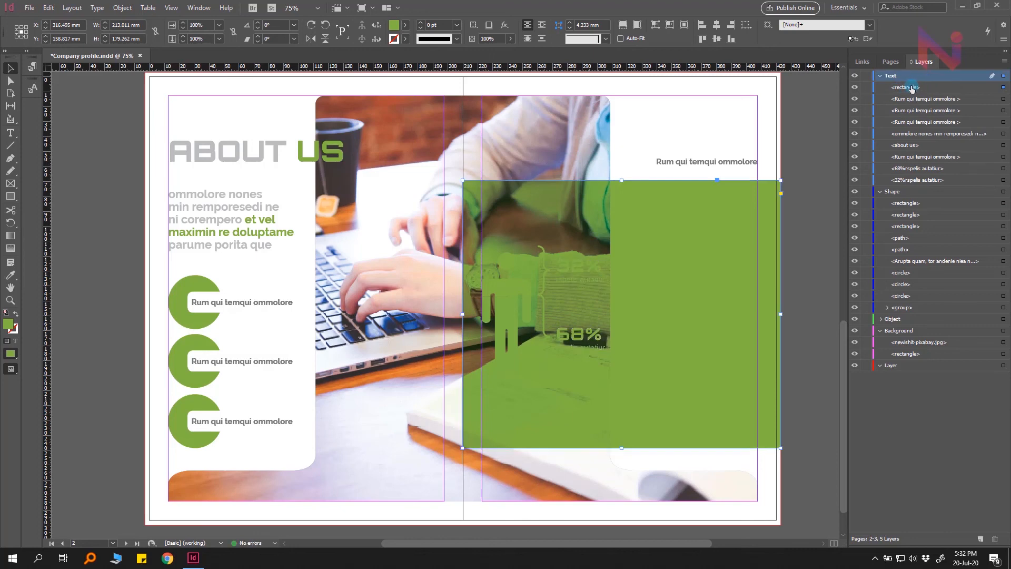
pyautogui.click(913, 89)
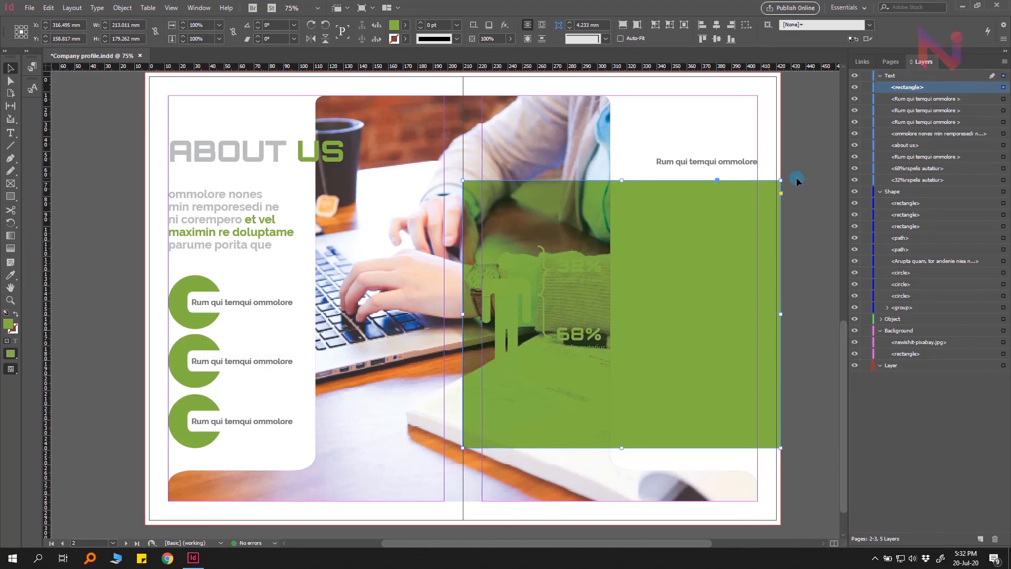